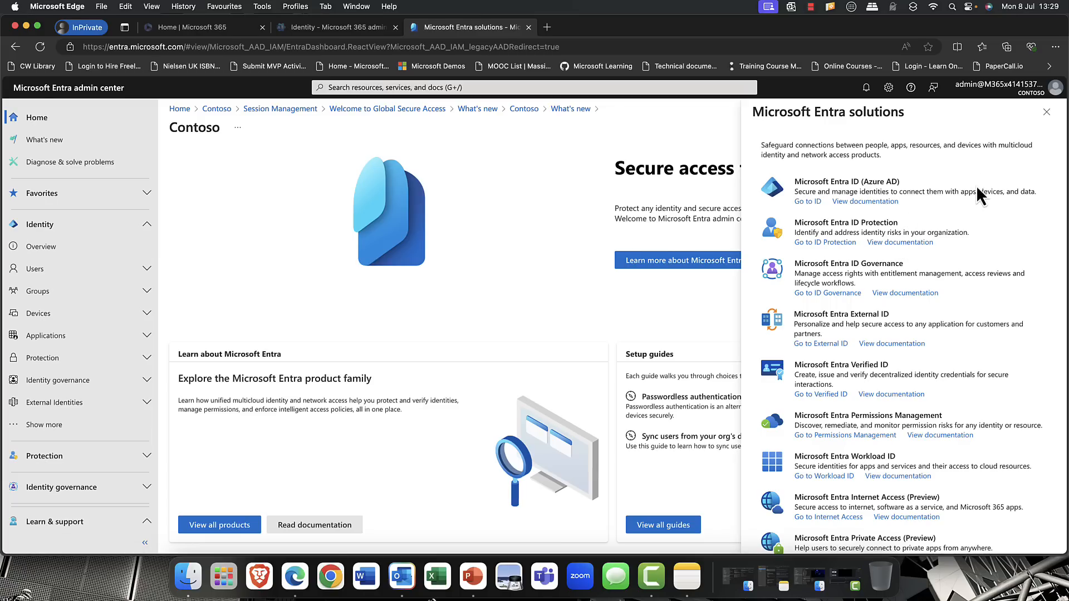
- Close the Microsoft Entra solutions overview and open the list of all users under Identity
{"action": "left_click", "coordinate": [1046, 113]}
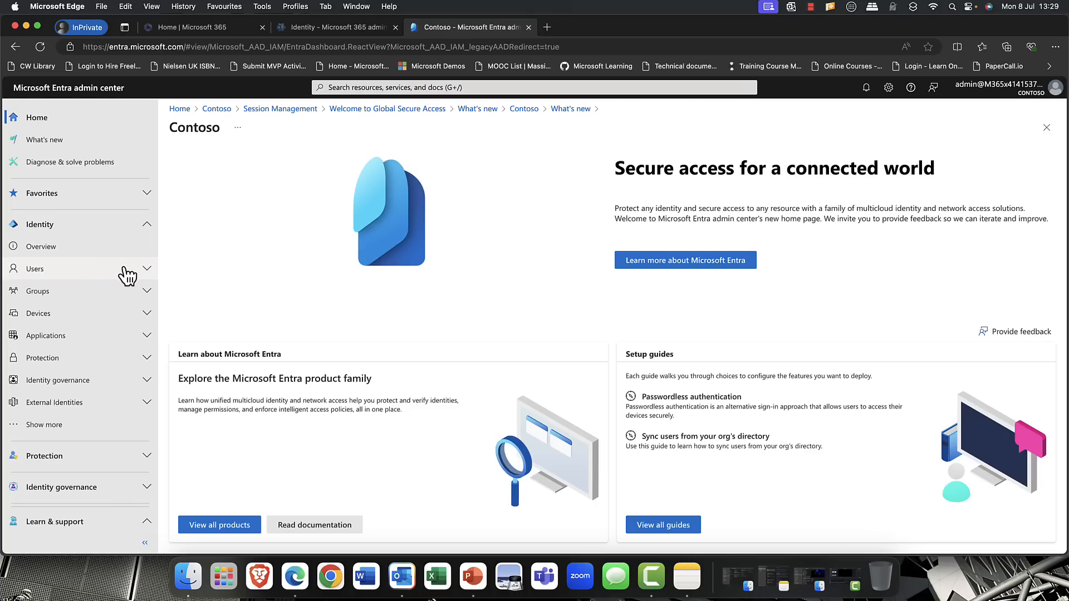
{"action": "left_click", "coordinate": [143, 270]}
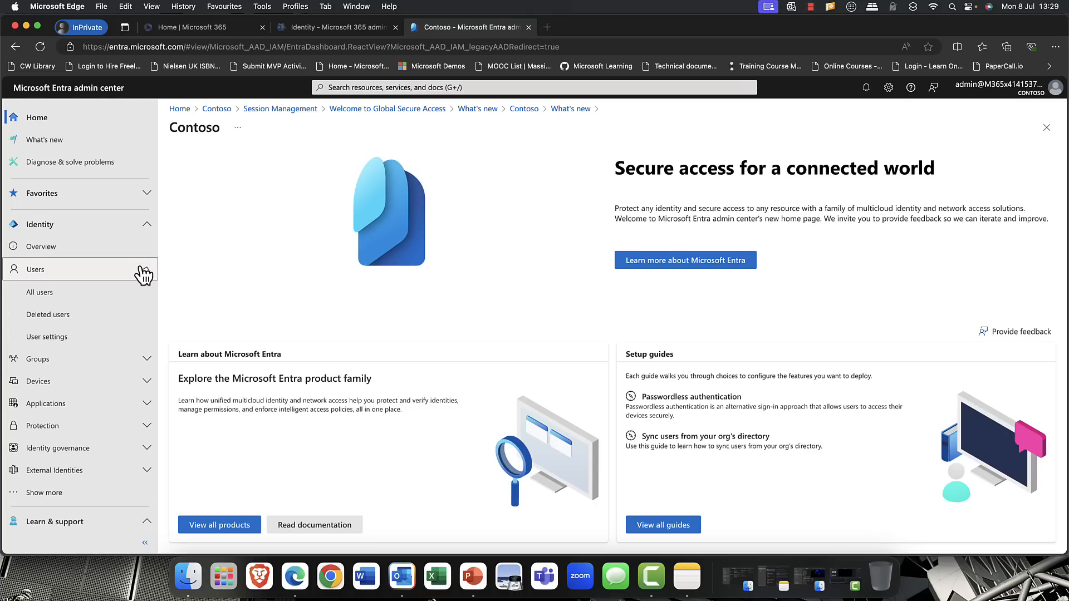
{"action": "left_click", "coordinate": [78, 296]}
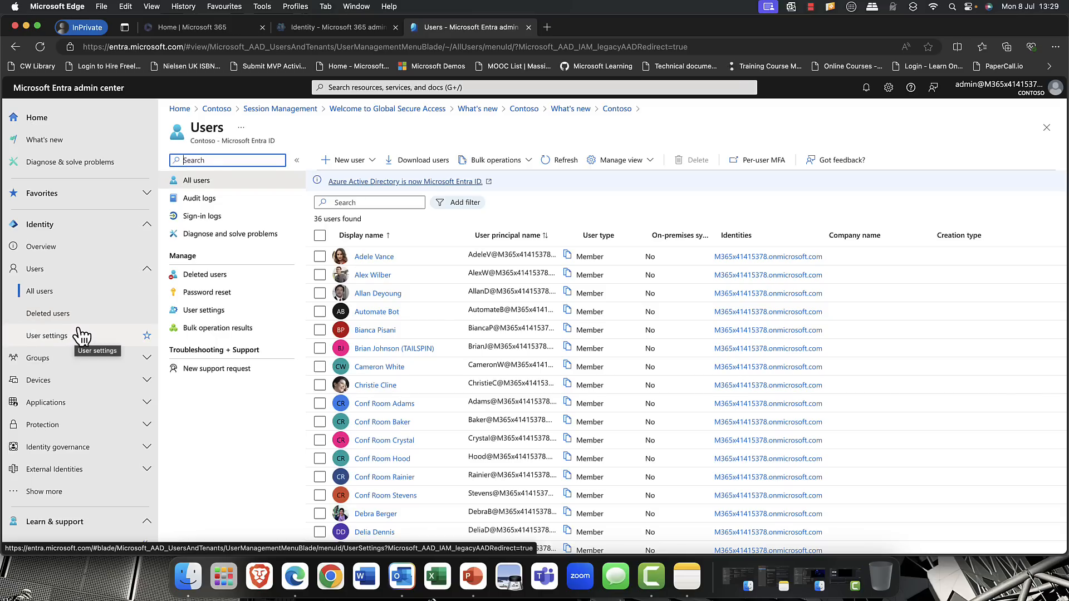
- View the list of all groups and the Groups overview (Preview) page
{"action": "left_click", "coordinate": [77, 363]}
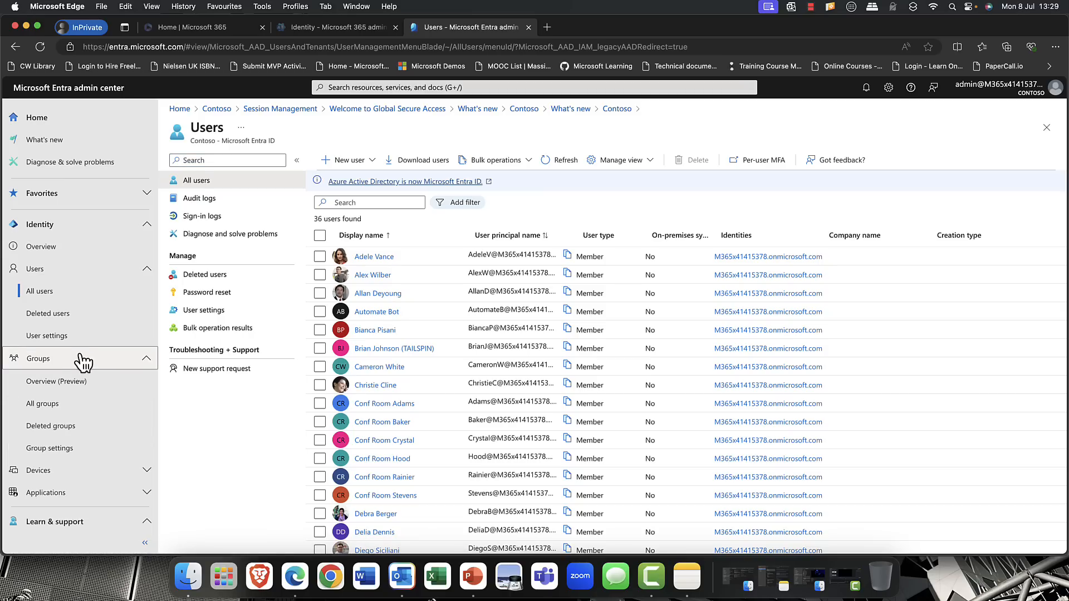
{"action": "left_click", "coordinate": [84, 406]}
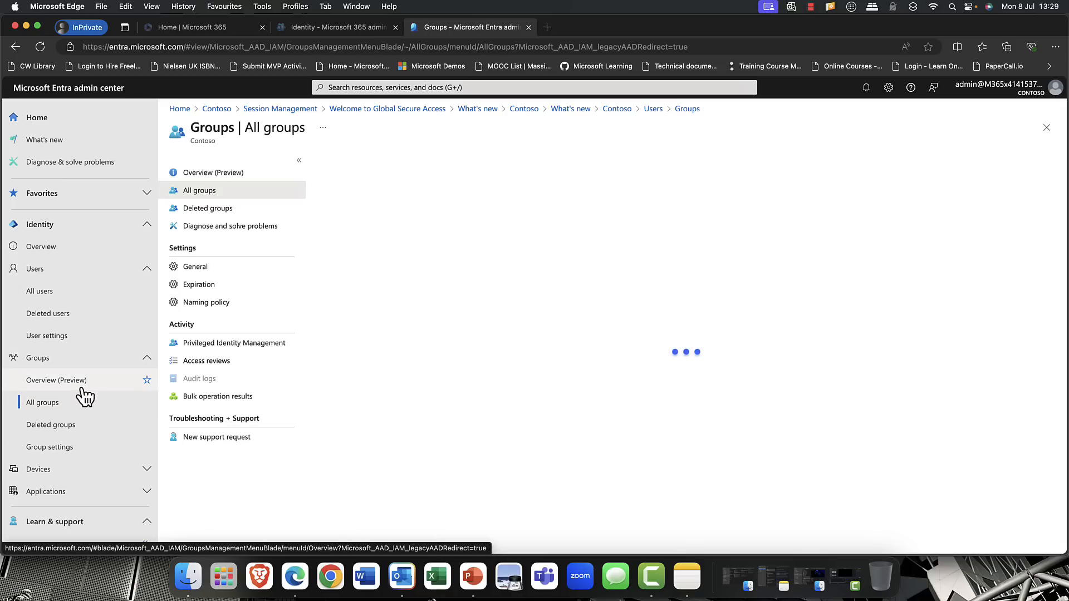
{"action": "left_click", "coordinate": [80, 383]}
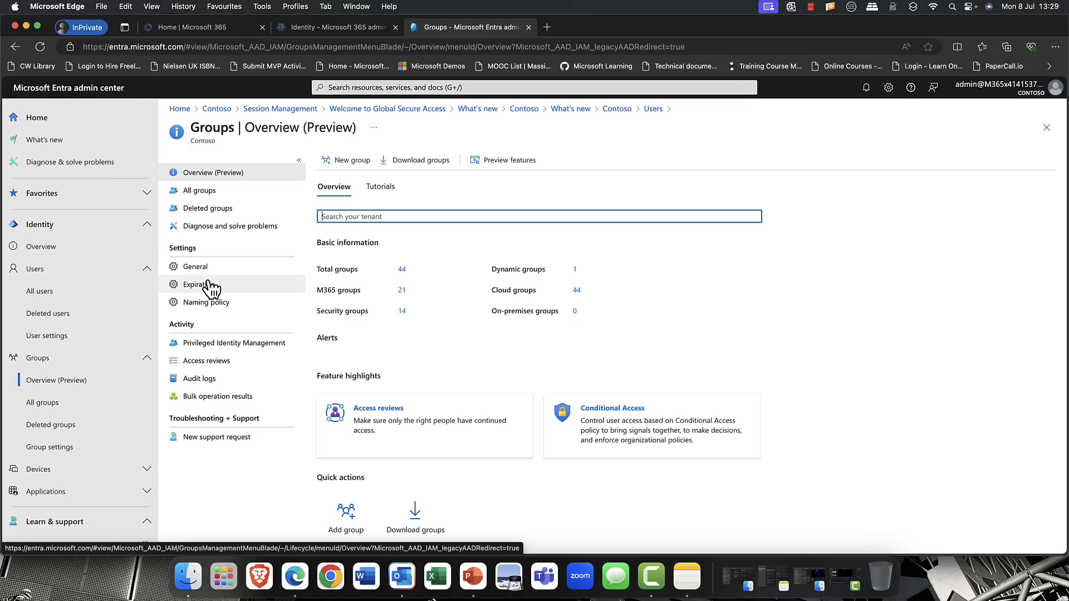
- Open Conditional Access under Protection and display its list of policies
{"action": "left_click", "coordinate": [146, 358]}
{"action": "scroll", "coordinate": [146, 370], "scroll_direction": "down", "scroll_amount": 4}
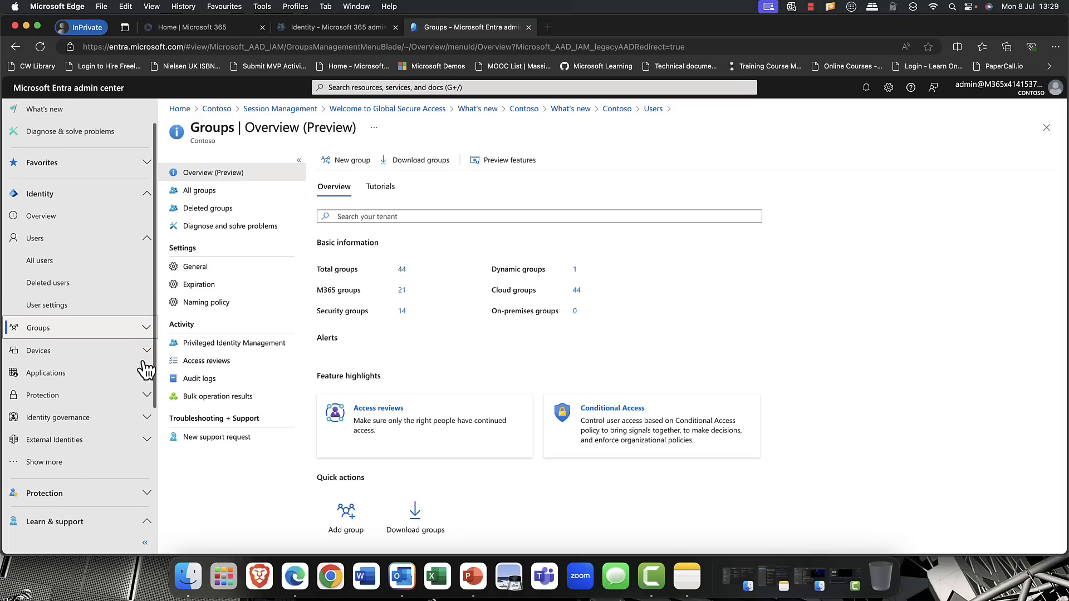
{"action": "left_click", "coordinate": [147, 355]}
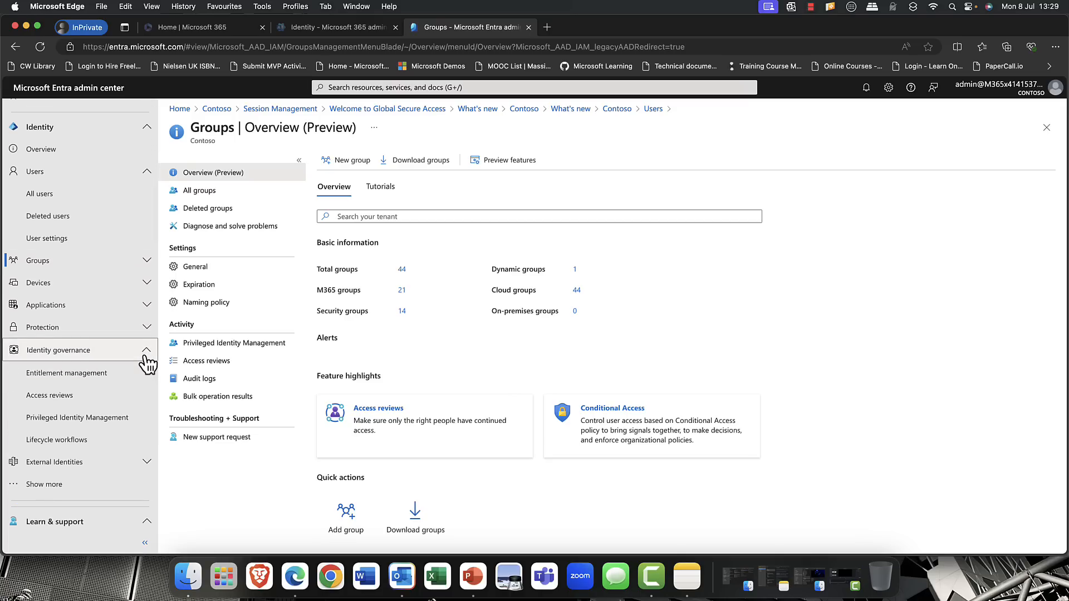
{"action": "left_click", "coordinate": [147, 356]}
{"action": "scroll", "coordinate": [146, 362], "scroll_direction": "down", "scroll_amount": 3}
{"action": "left_click", "coordinate": [147, 363]}
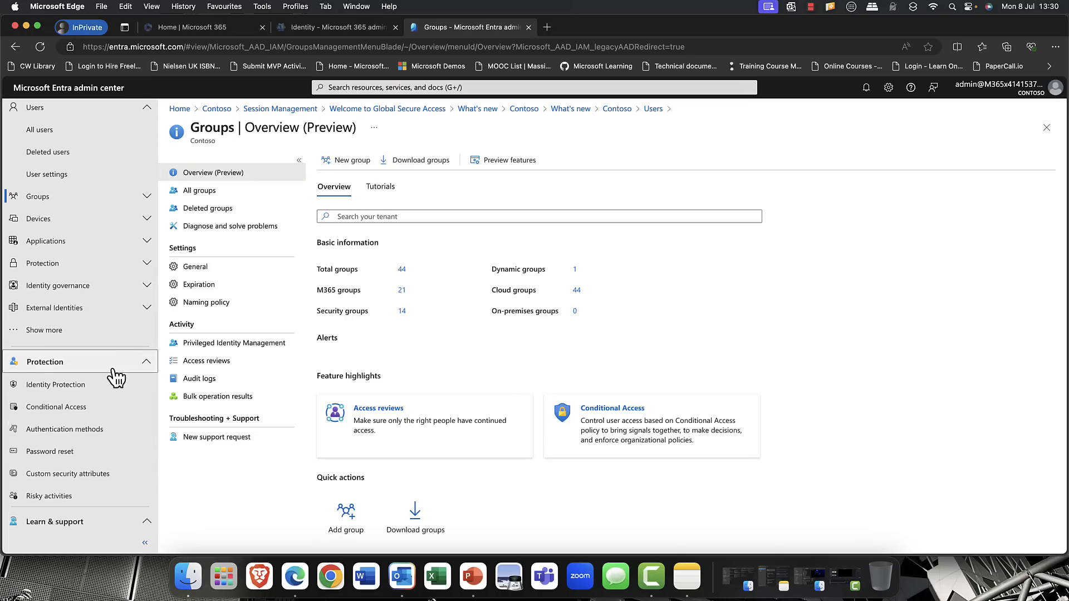
{"action": "left_click", "coordinate": [51, 407]}
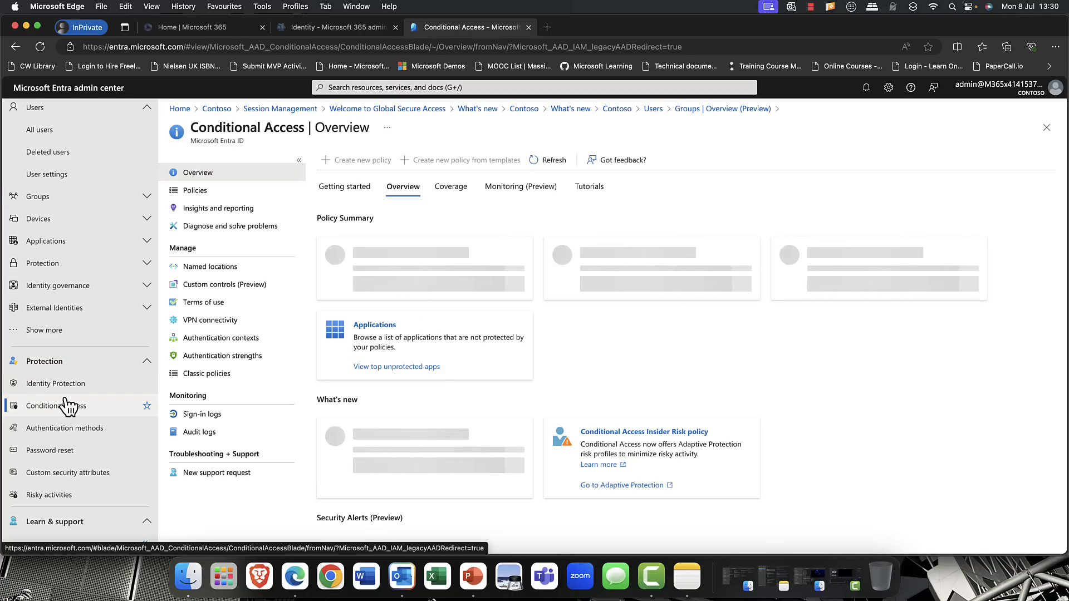
{"action": "scroll", "coordinate": [66, 400], "scroll_direction": "up", "scroll_amount": 1}
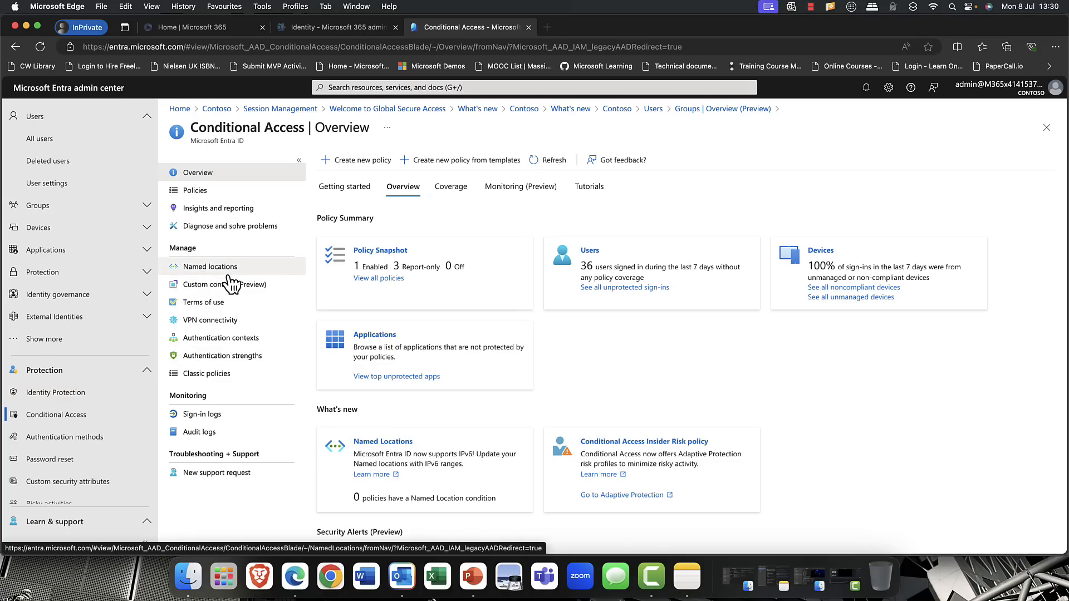
{"action": "left_click", "coordinate": [218, 194]}
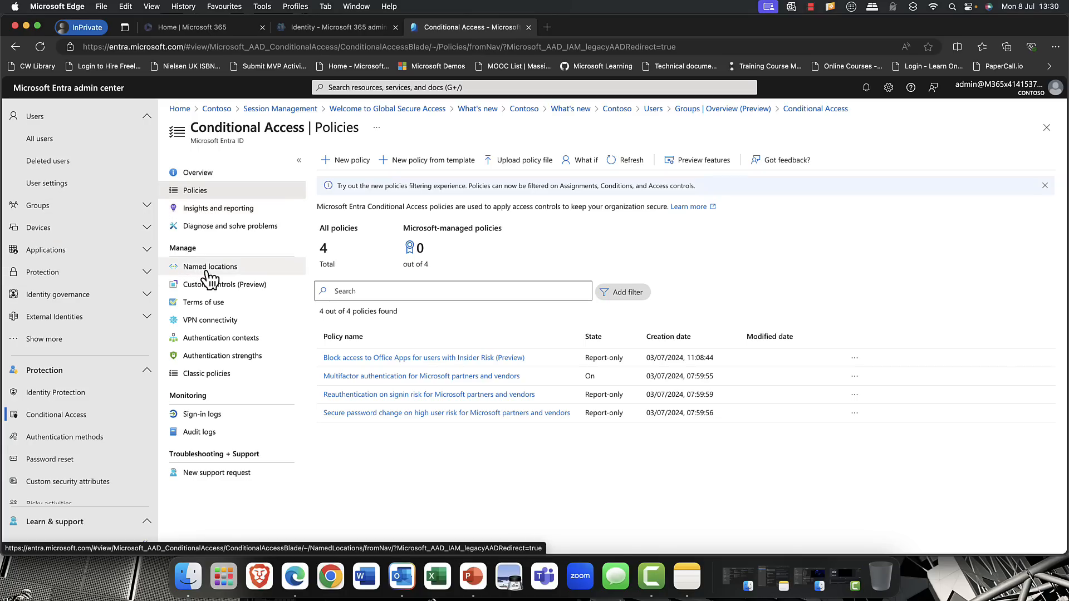
- Start a new Conditional Access policy and name it "Office Policy"
{"action": "left_click", "coordinate": [361, 163]}
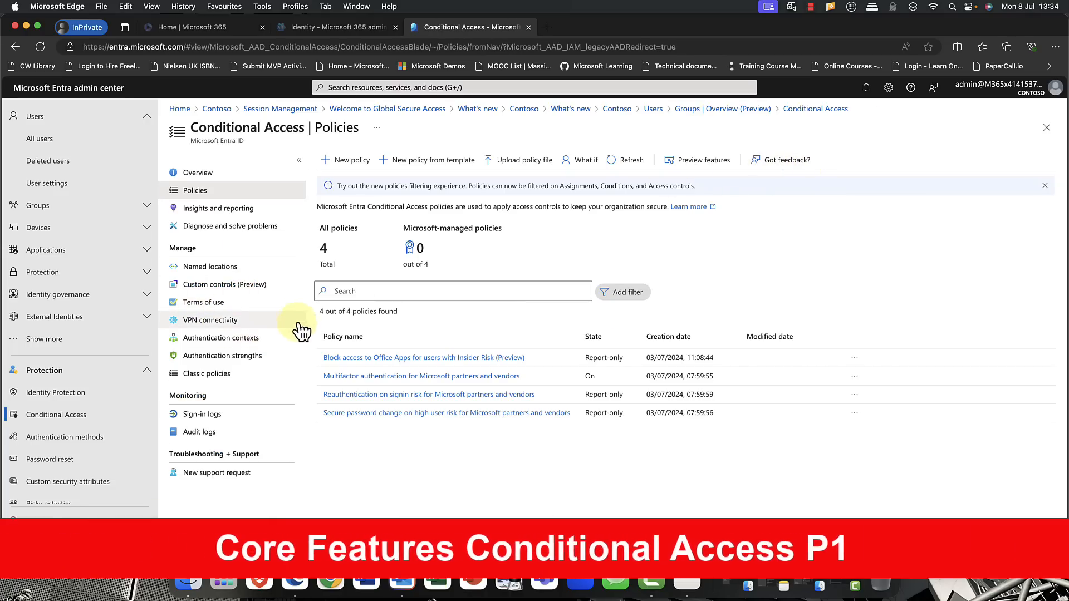
{"action": "left_click", "coordinate": [338, 168]}
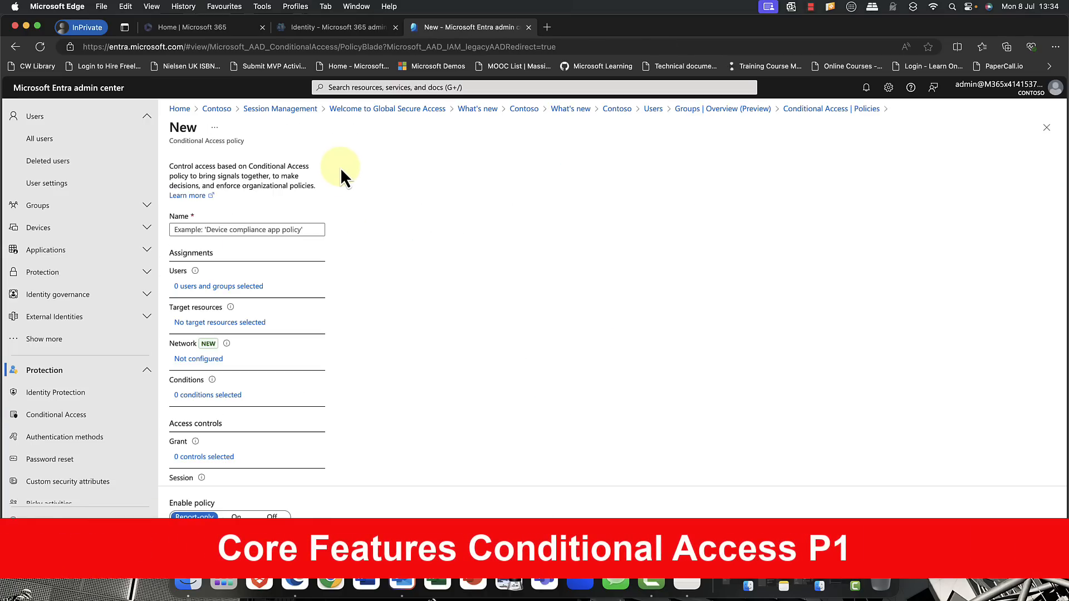
{"action": "left_click", "coordinate": [241, 229]}
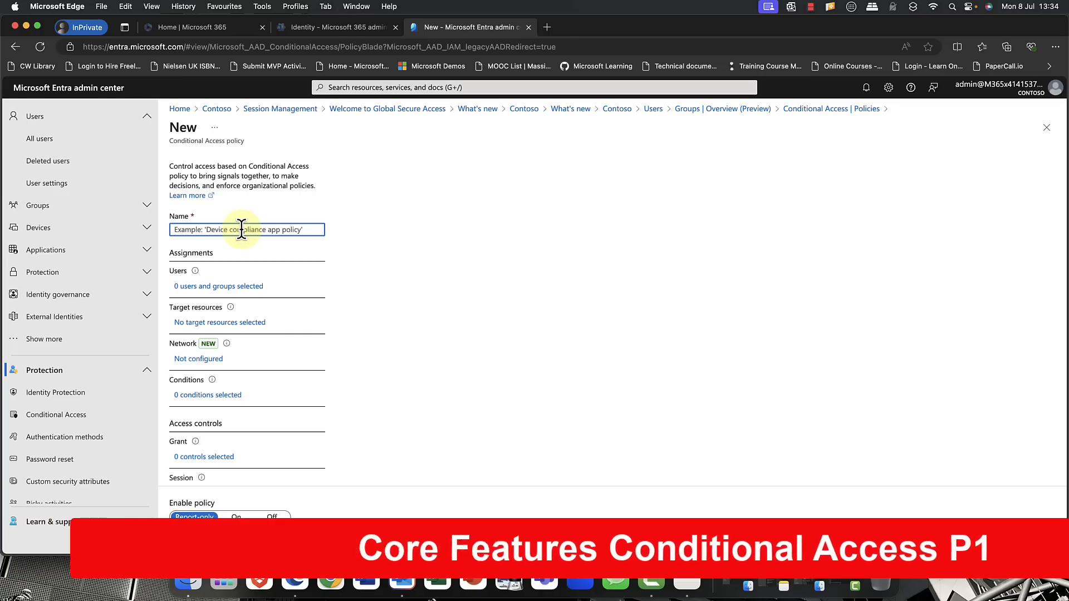
{"action": "type", "text": "O"}
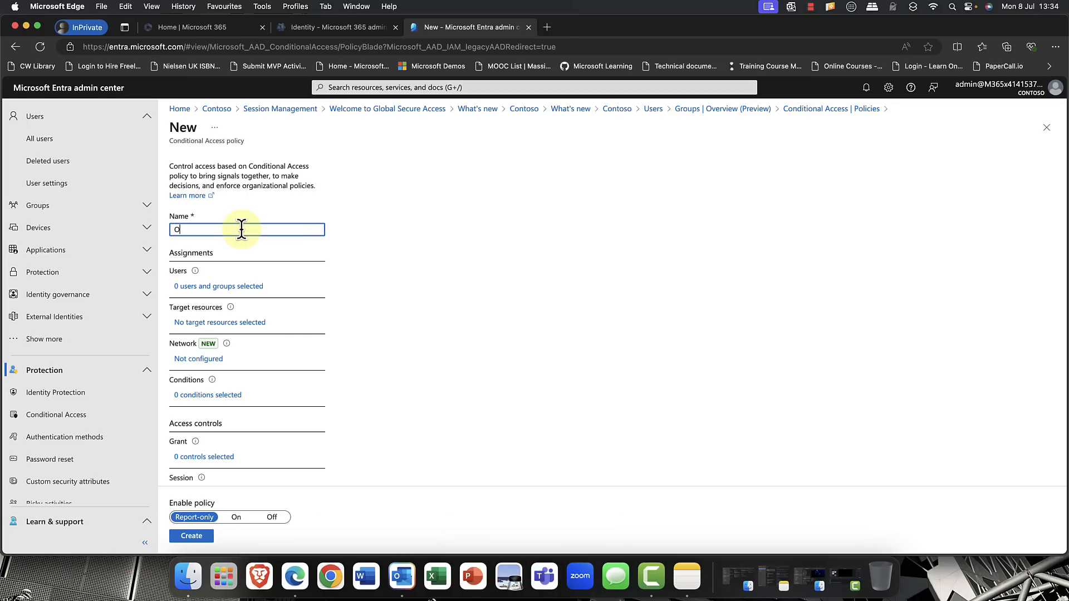
{"action": "type", "text": "ffice Policy"}
- Assign the policy to selected users and groups, searching for "oslo" and including the Oslo HQ group
{"action": "left_click", "coordinate": [209, 286]}
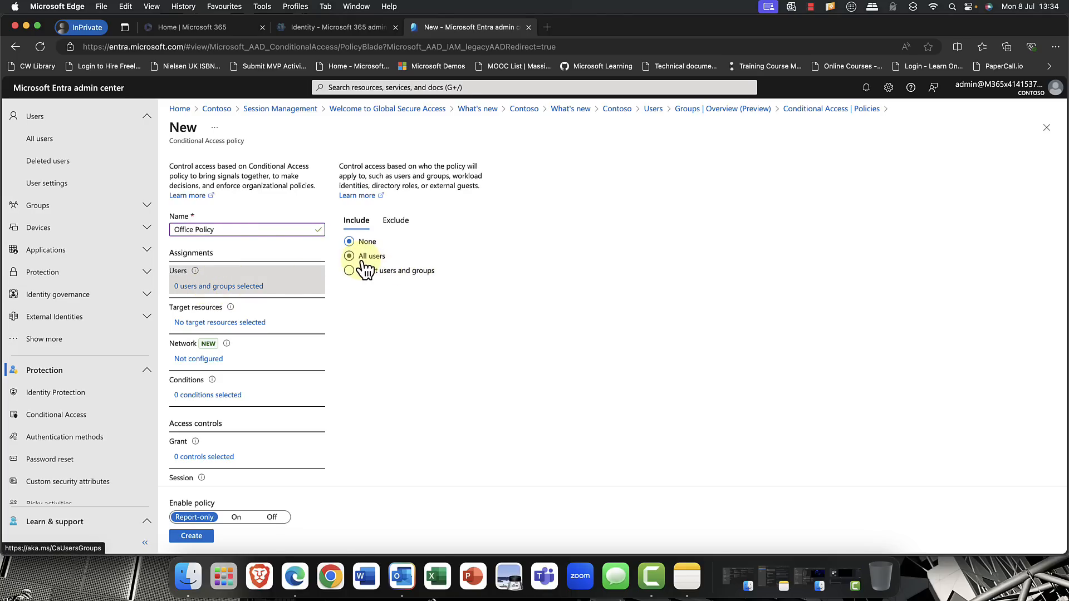
{"action": "left_click", "coordinate": [364, 271]}
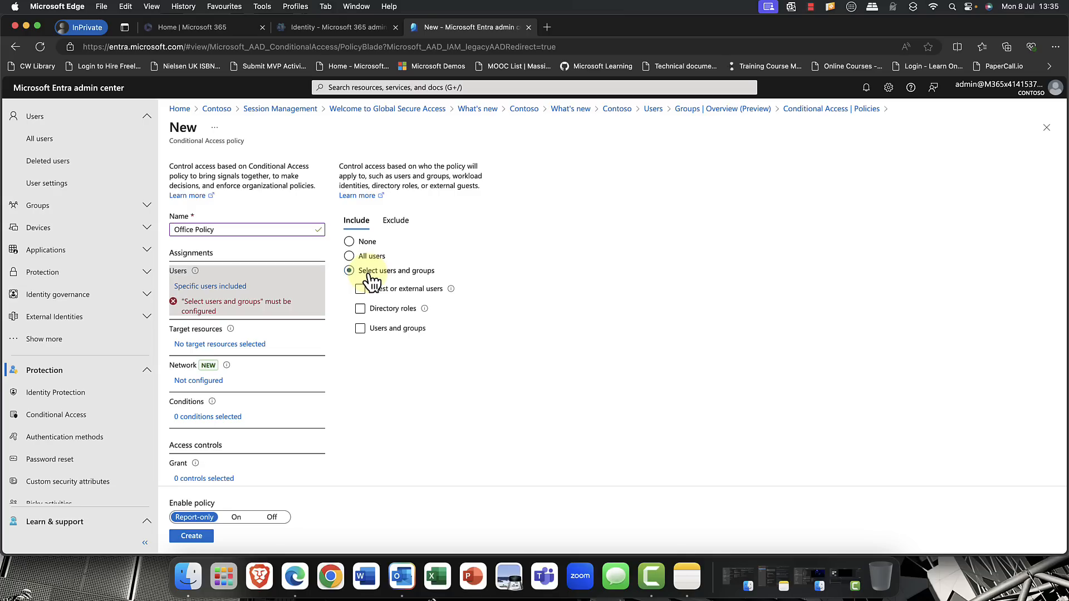
{"action": "left_click", "coordinate": [393, 325]}
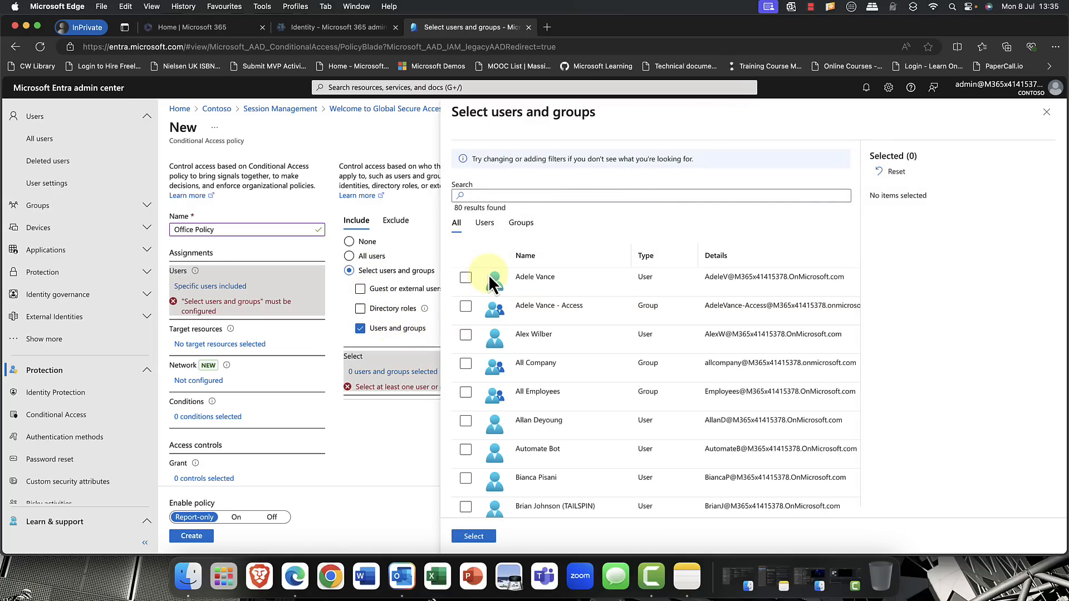
{"action": "scroll", "coordinate": [539, 311], "scroll_direction": "down", "scroll_amount": 4}
{"action": "scroll", "coordinate": [539, 312], "scroll_direction": "up", "scroll_amount": 4}
{"action": "left_click", "coordinate": [534, 196]}
{"action": "type", "text": "oslo"}
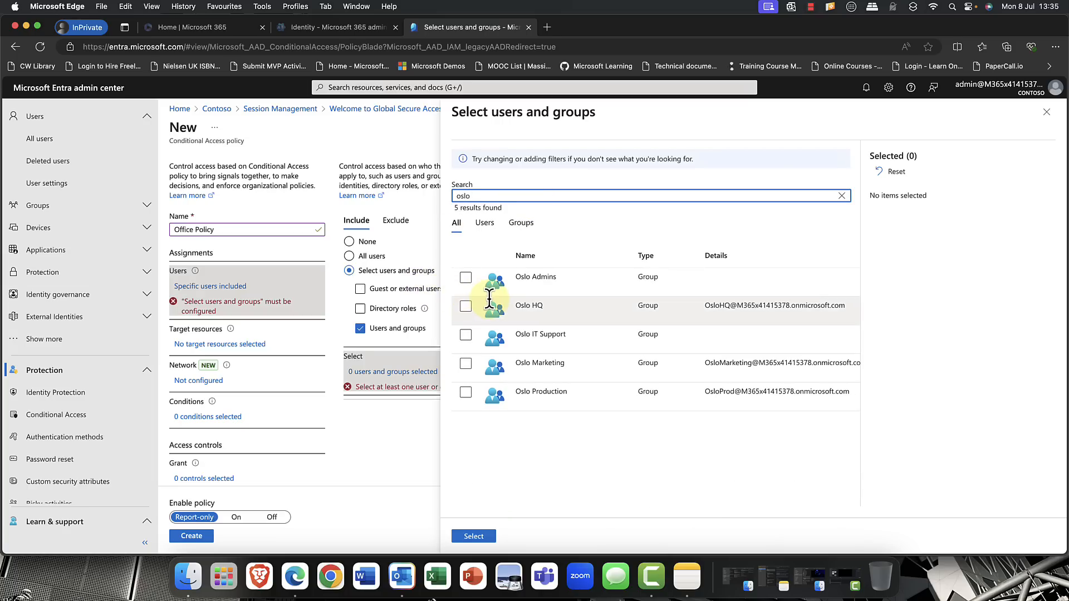
{"action": "left_click", "coordinate": [465, 307]}
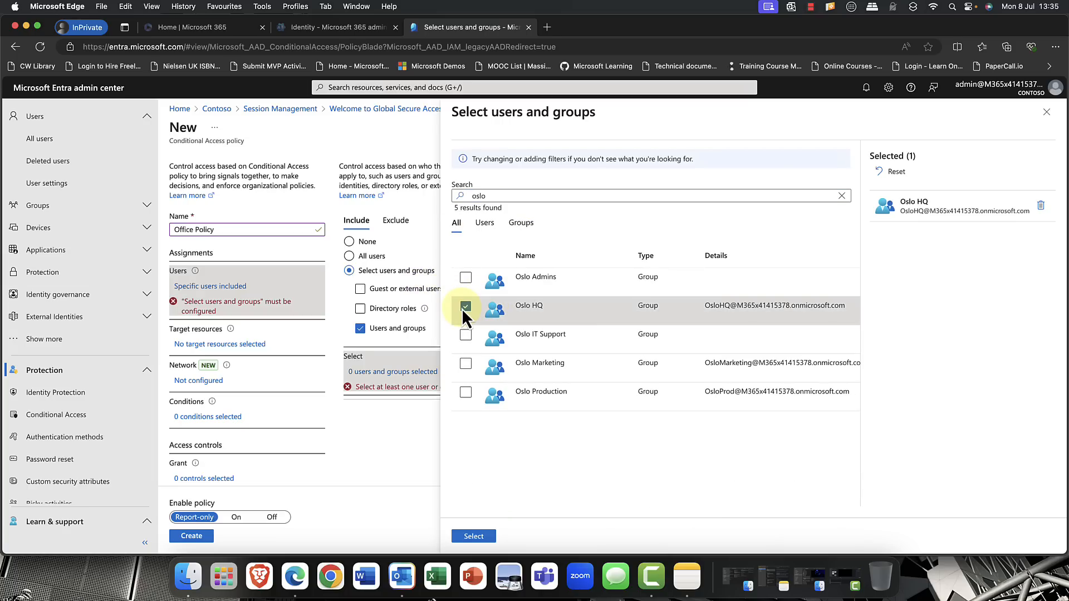
{"action": "left_click", "coordinate": [482, 535]}
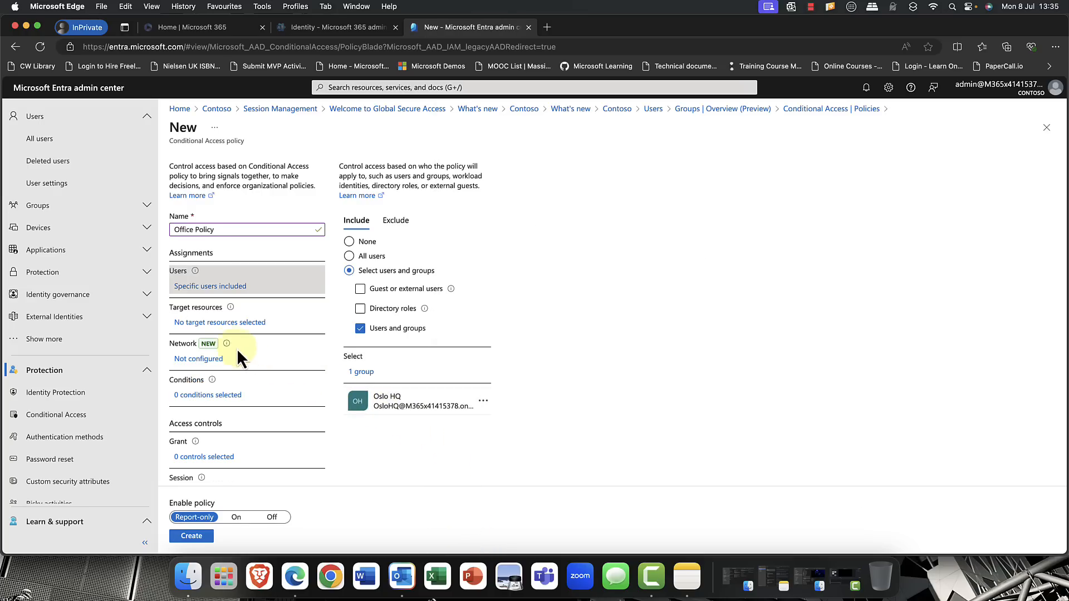
- Include all cloud apps as the policy's target resources and view the network assignment settings
{"action": "left_click", "coordinate": [209, 326]}
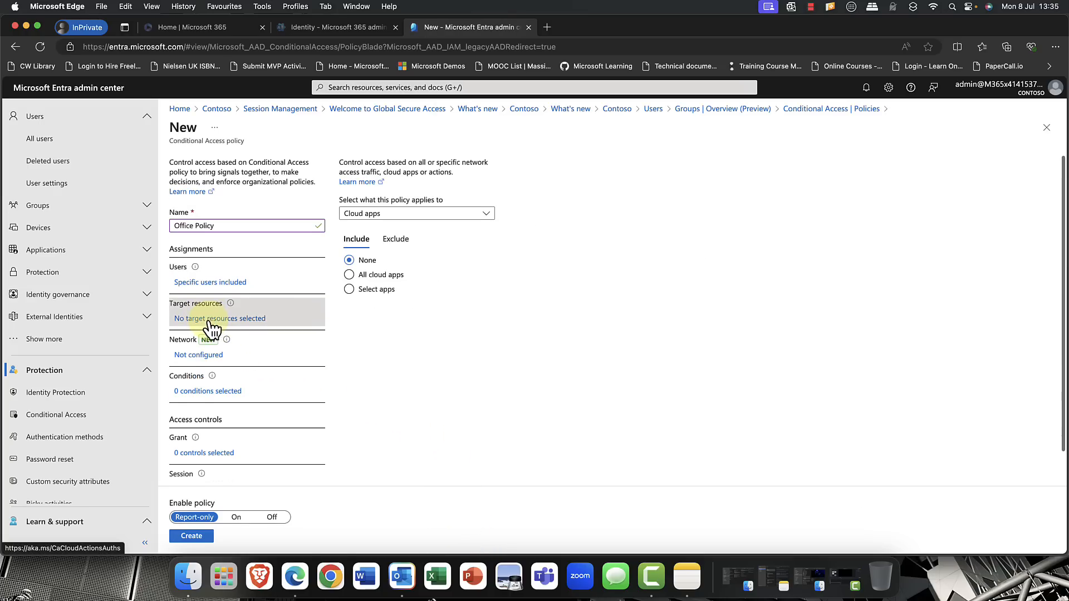
{"action": "left_click", "coordinate": [369, 277]}
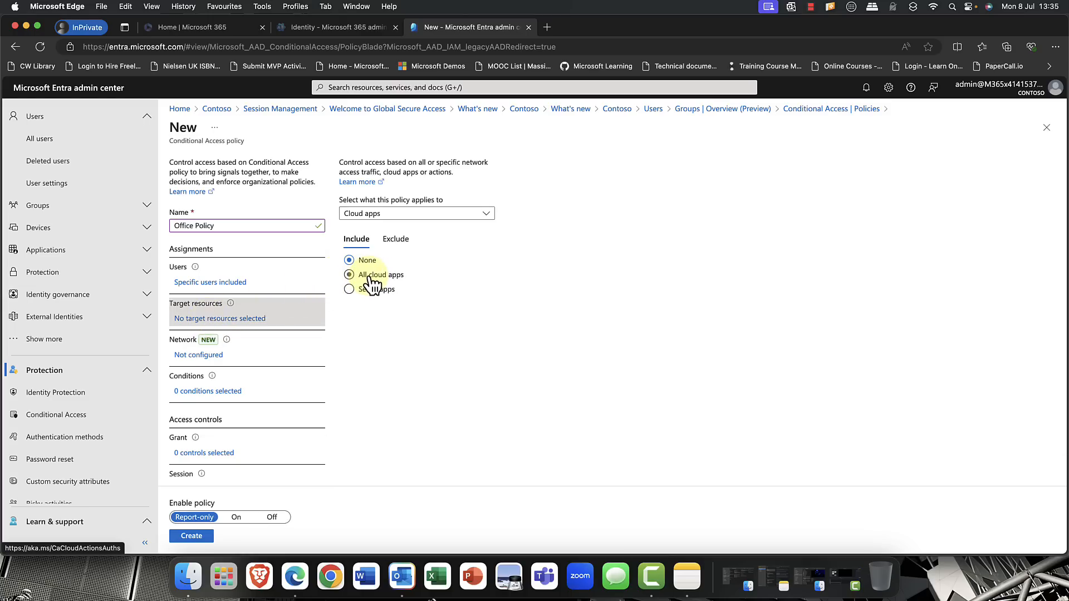
{"action": "left_click", "coordinate": [359, 291]}
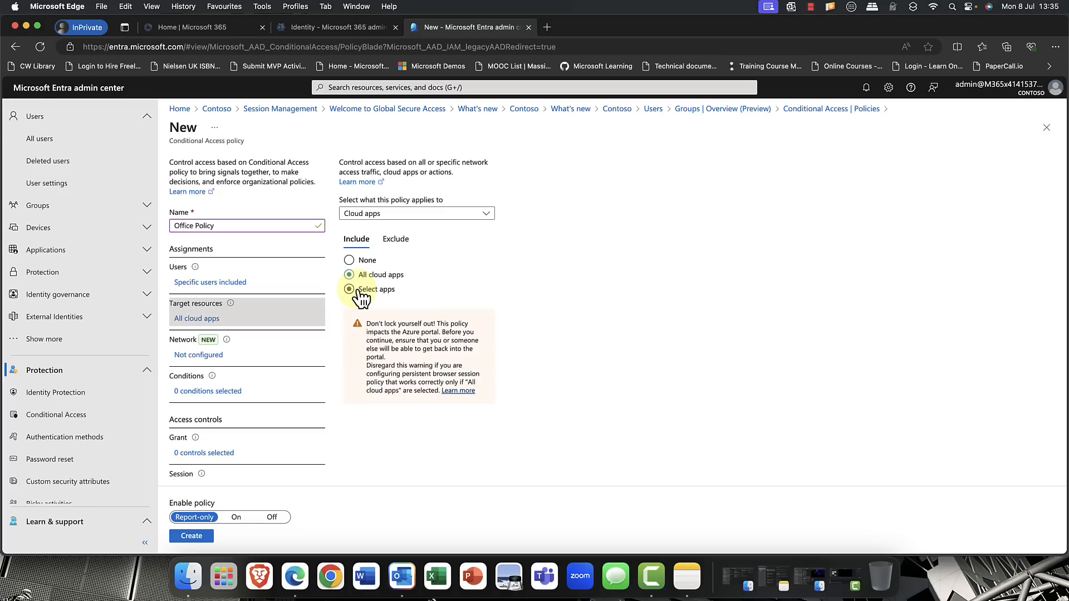
{"action": "left_click", "coordinate": [199, 355]}
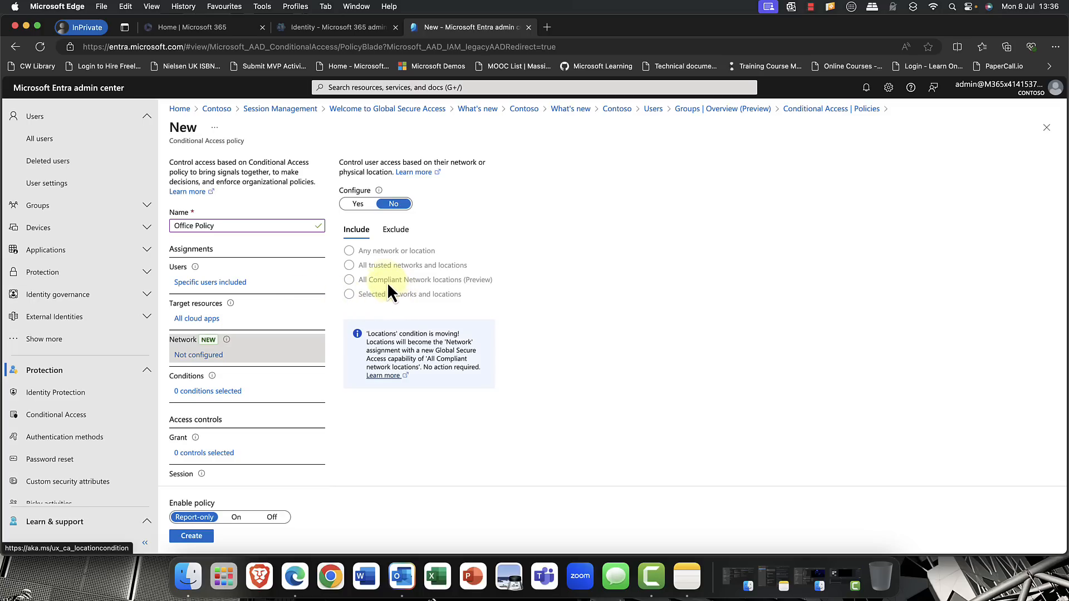
- Configure the policy's user risk condition for the High and Medium risk levels
{"action": "left_click", "coordinate": [215, 392]}
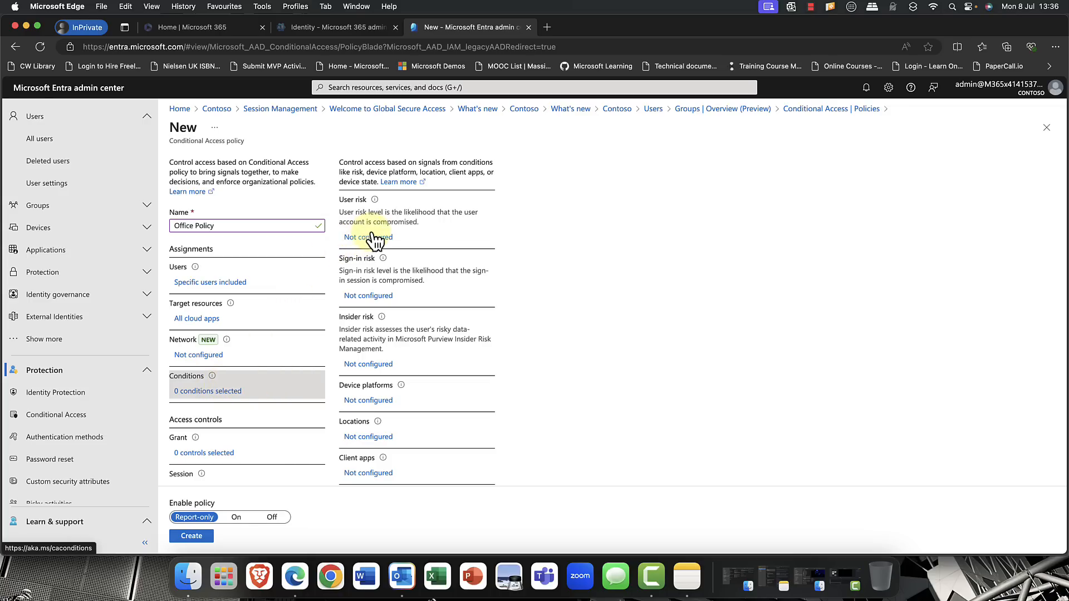
{"action": "scroll", "coordinate": [362, 241], "scroll_direction": "up", "scroll_amount": 1}
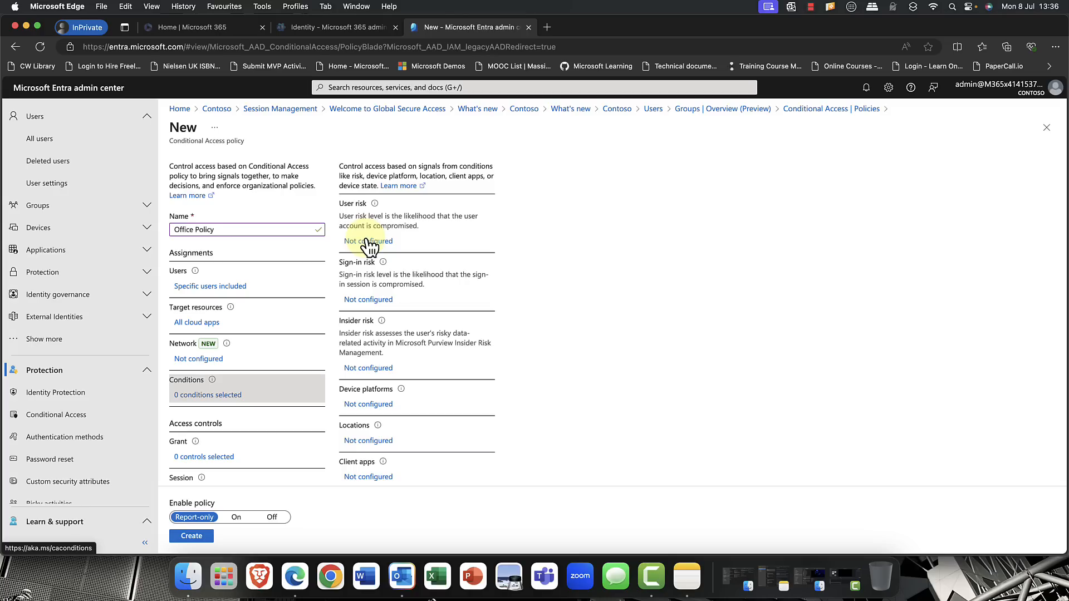
{"action": "left_click", "coordinate": [370, 243]}
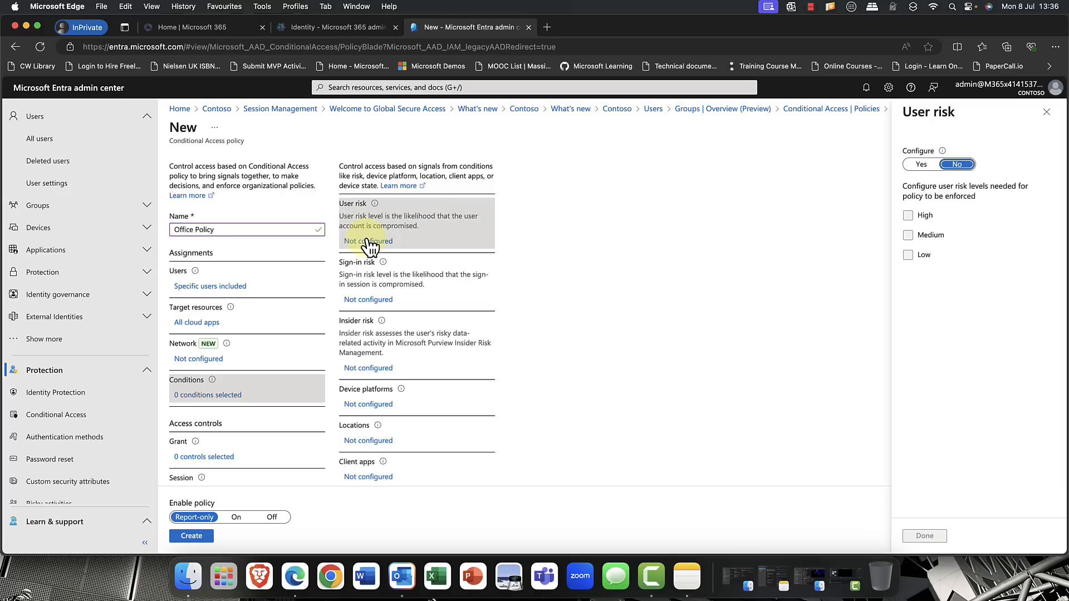
{"action": "left_click", "coordinate": [920, 165]}
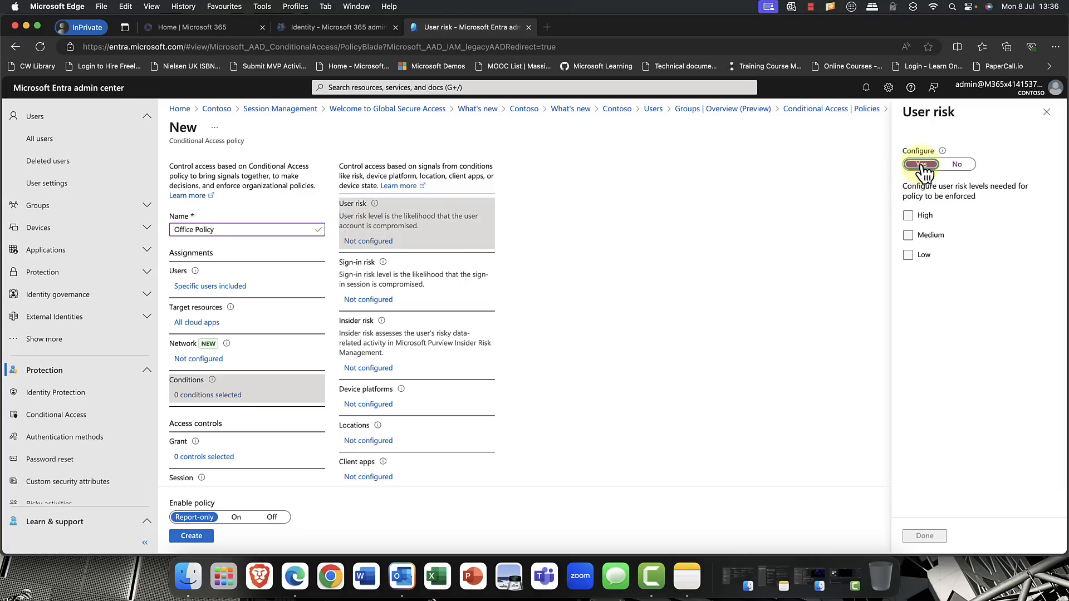
{"action": "left_click", "coordinate": [909, 216]}
{"action": "left_click", "coordinate": [909, 236]}
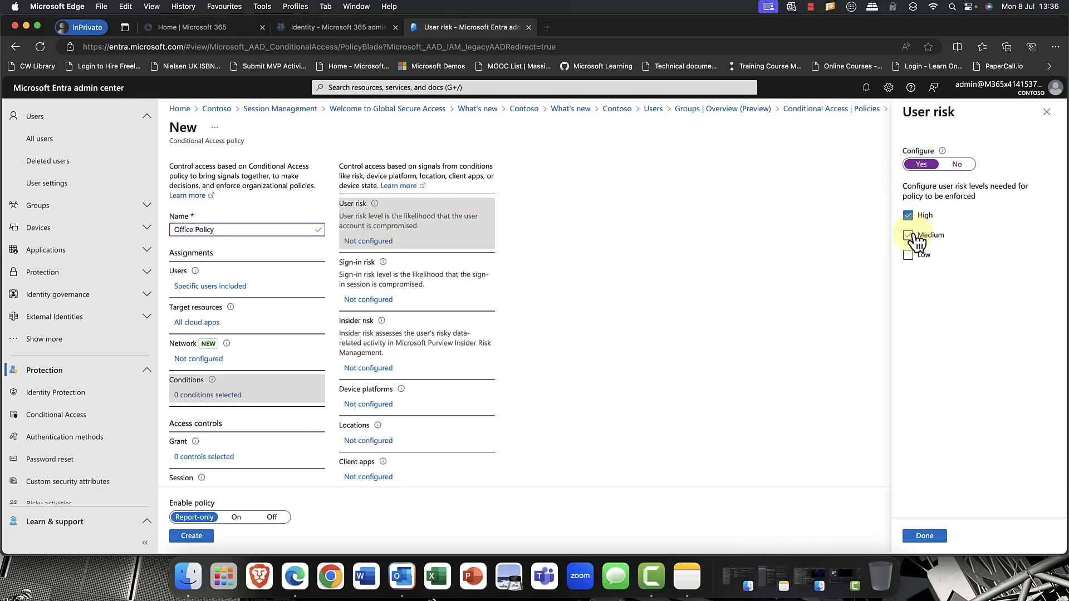
{"action": "left_click", "coordinate": [924, 535]}
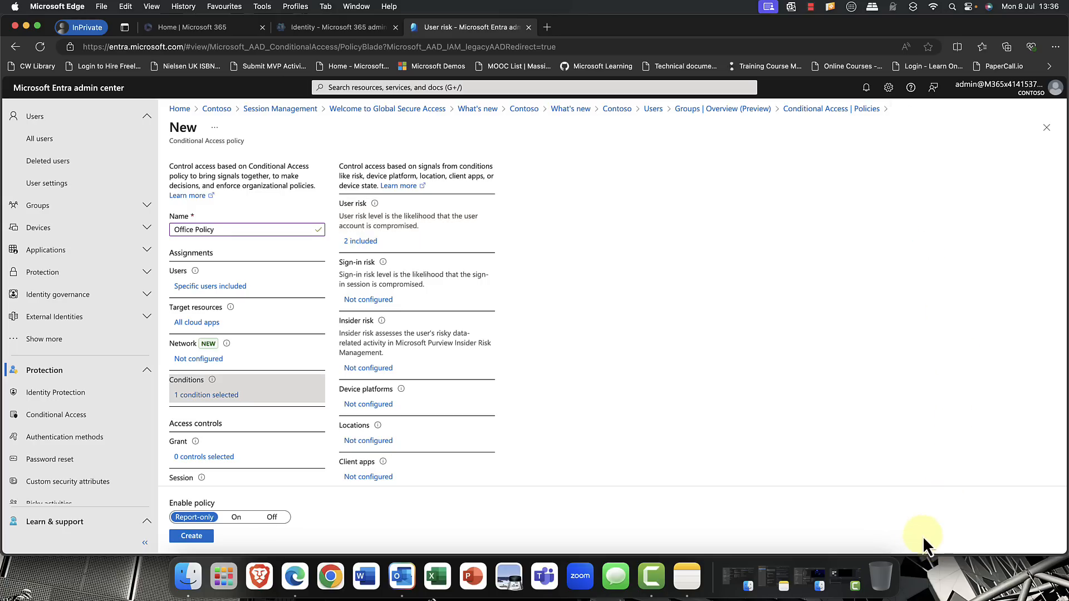
- Configure the policy's sign-in risk condition for the High and Medium risk levels
{"action": "left_click", "coordinate": [367, 301]}
{"action": "left_click", "coordinate": [929, 193]}
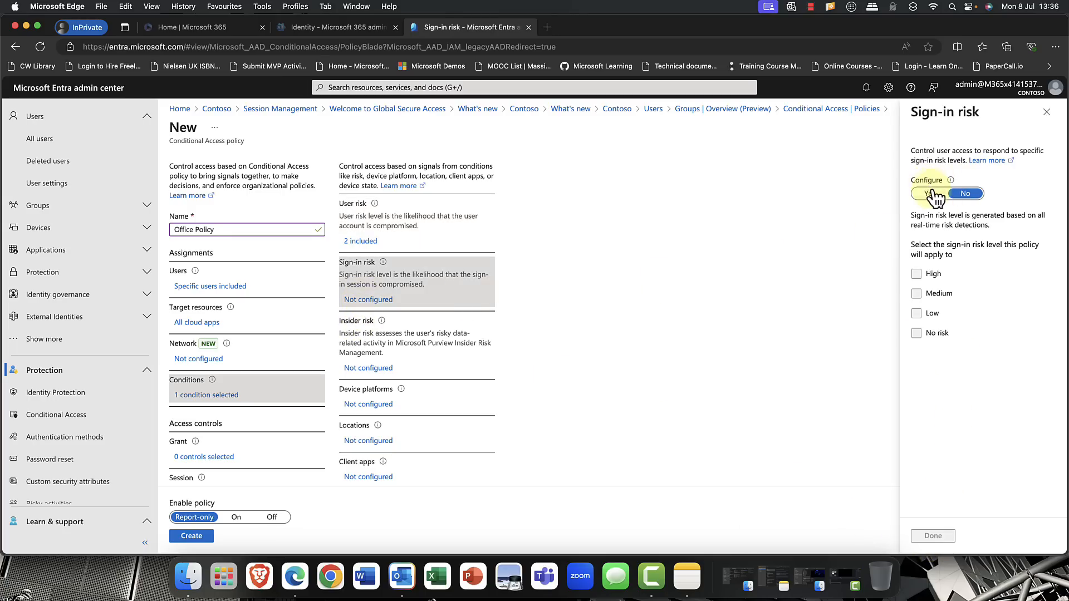
{"action": "left_click", "coordinate": [916, 273]}
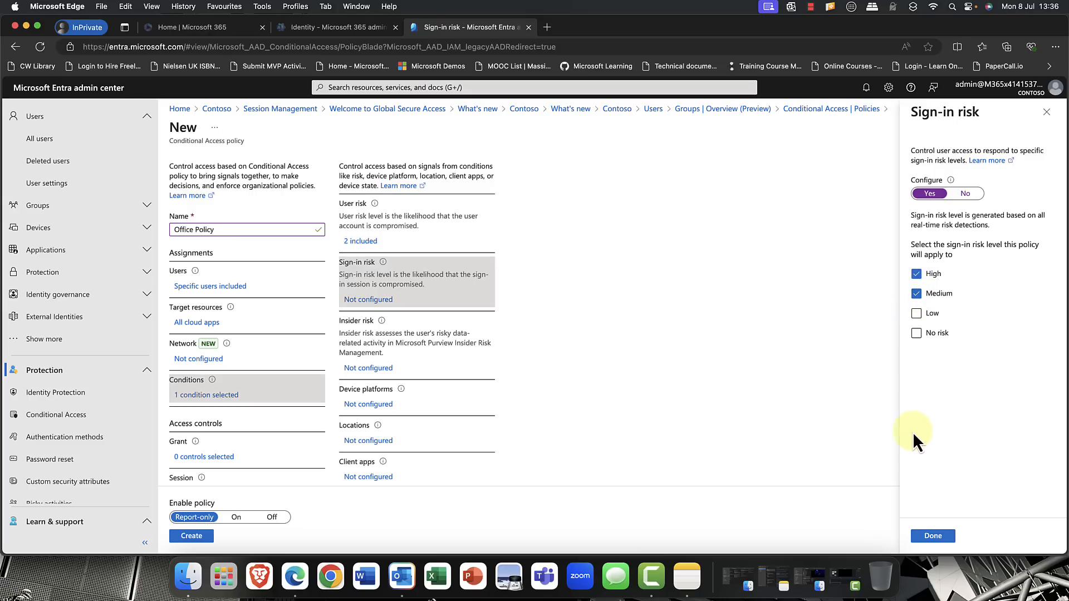
{"action": "left_click", "coordinate": [933, 536]}
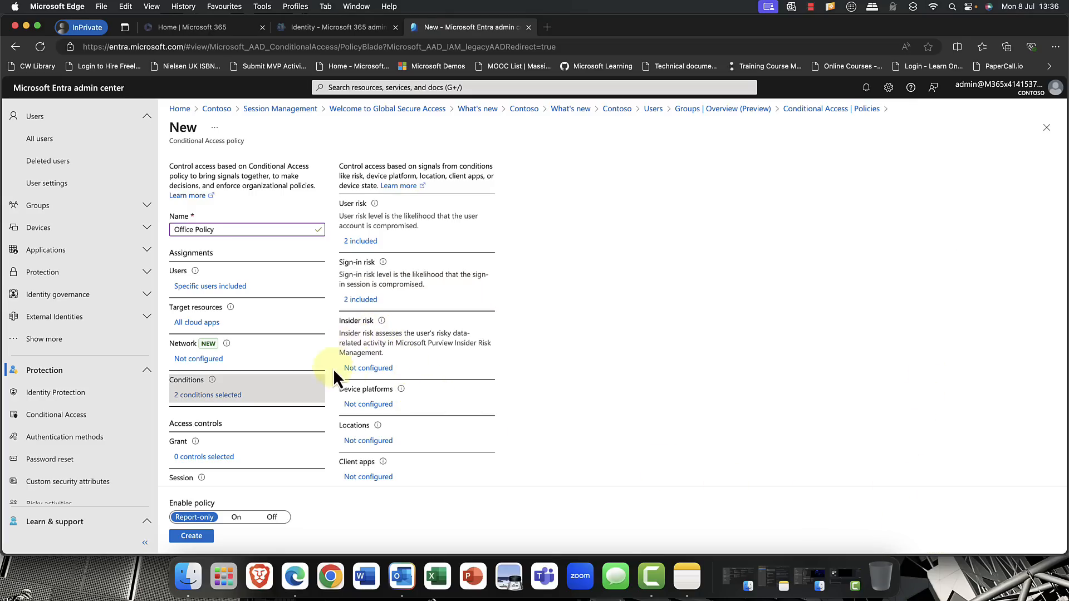
- Configure the policy's insider risk condition for the Elevated risk level
{"action": "left_click", "coordinate": [365, 372]}
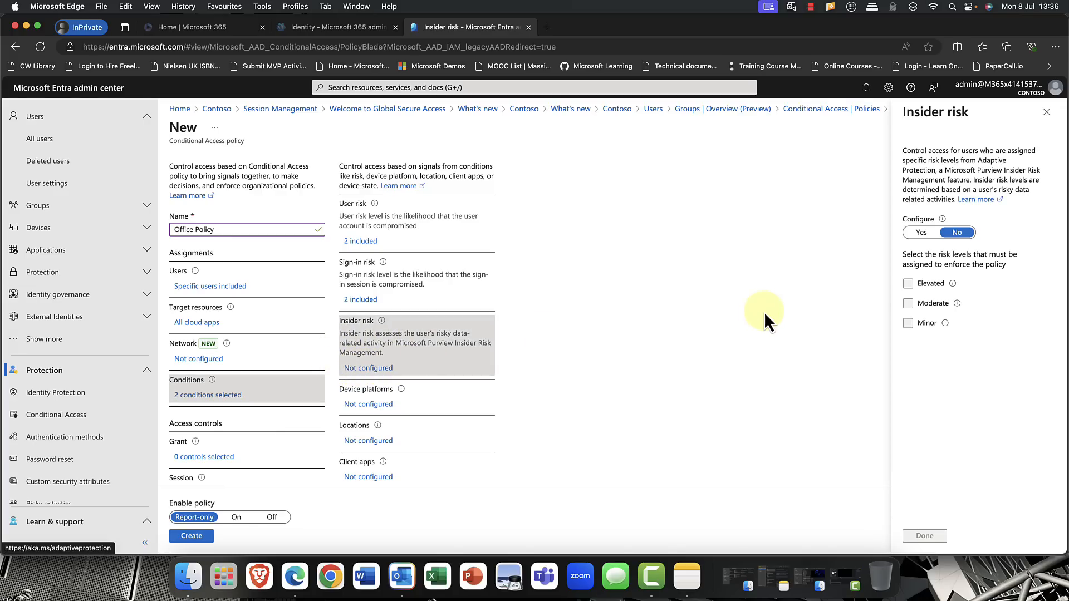
{"action": "left_click", "coordinate": [924, 233]}
{"action": "left_click", "coordinate": [918, 286]}
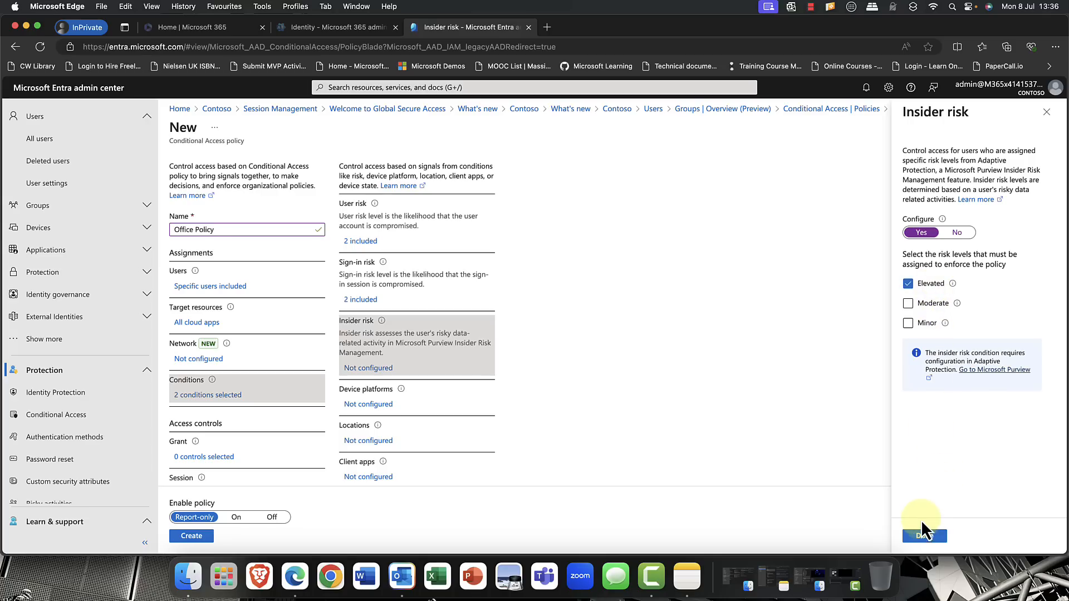
{"action": "left_click", "coordinate": [925, 536]}
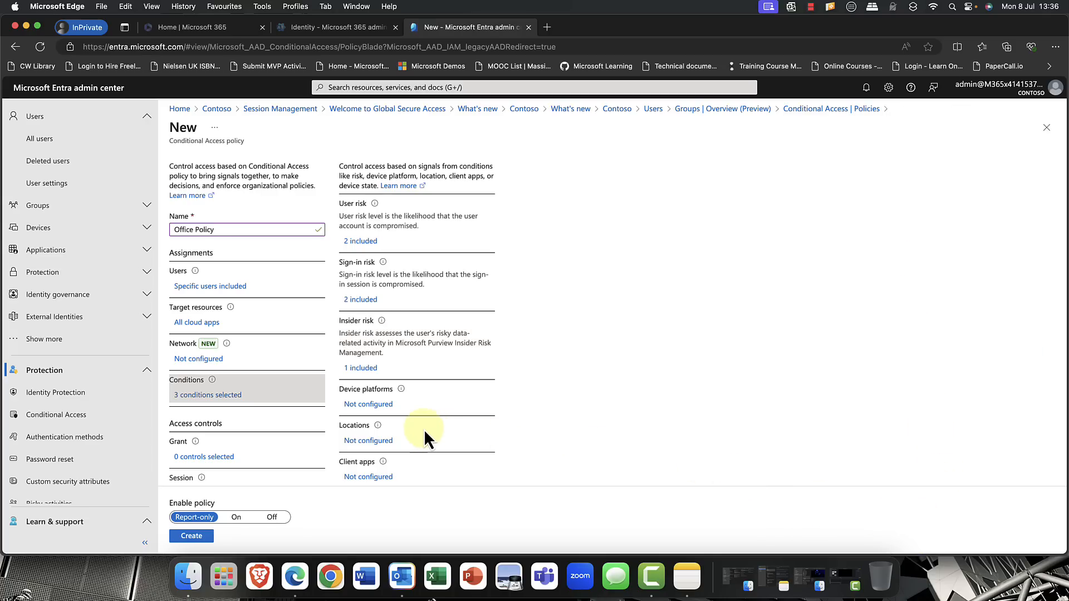
- Configure the policy's device platforms condition to include any device
{"action": "left_click", "coordinate": [372, 405]}
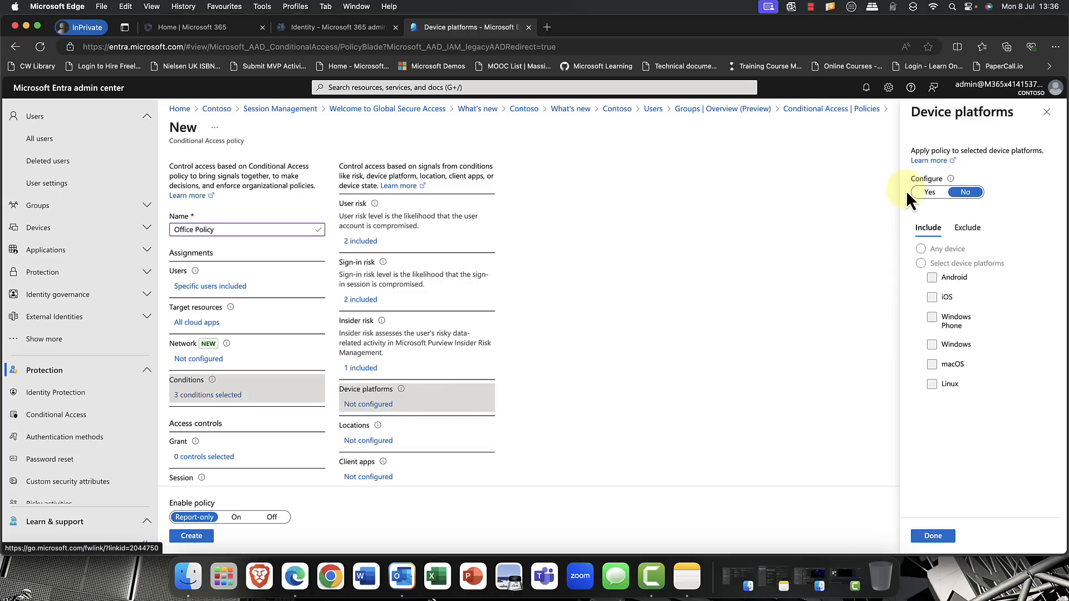
{"action": "left_click", "coordinate": [927, 192]}
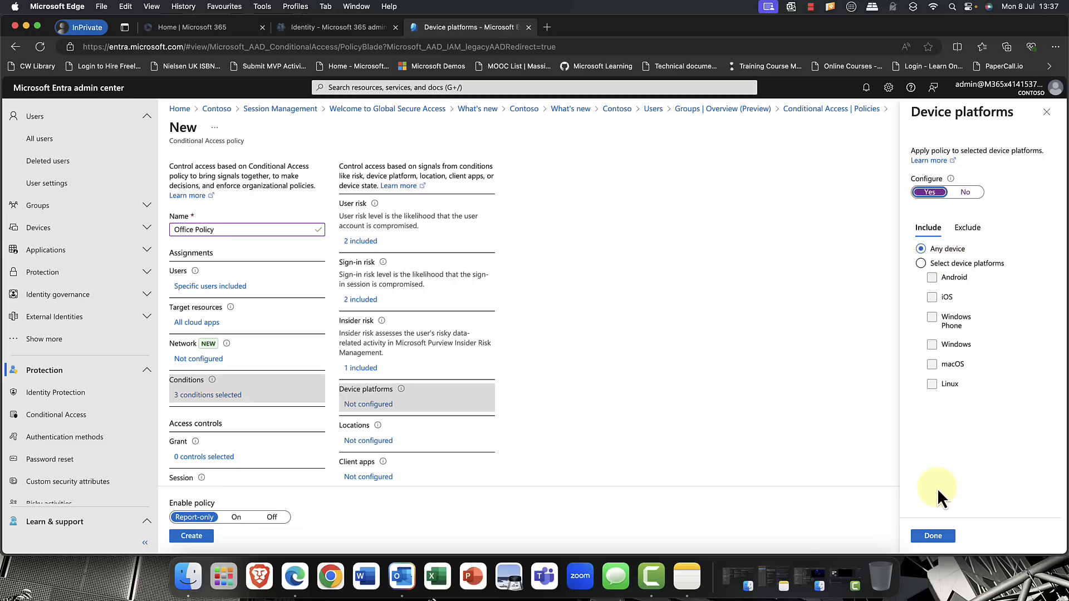
{"action": "left_click", "coordinate": [933, 535]}
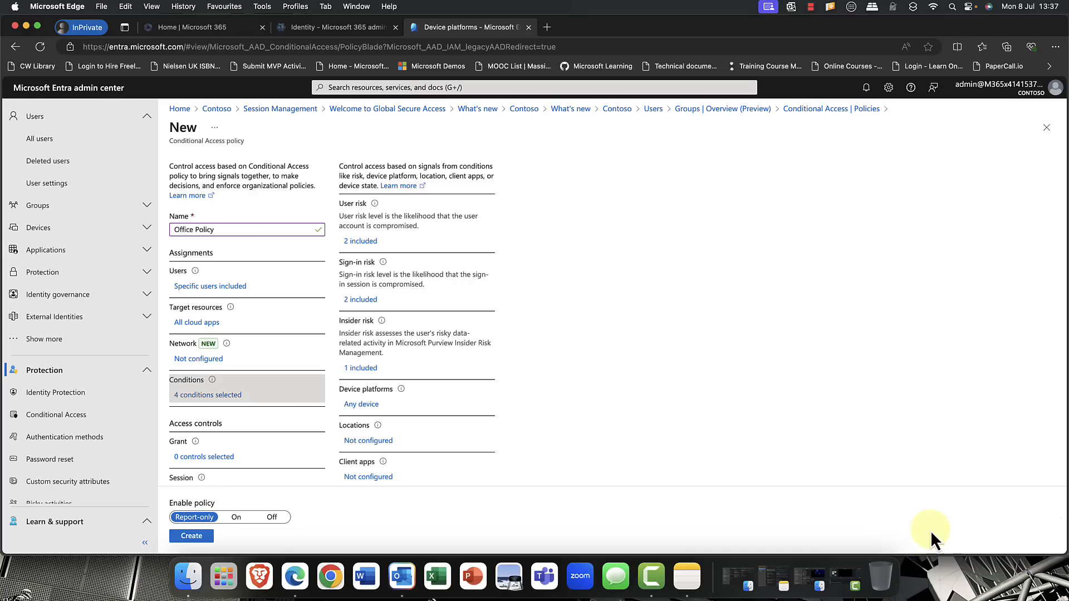
- Configure the policy's locations condition to include all trusted networks and locations
{"action": "left_click", "coordinate": [368, 442]}
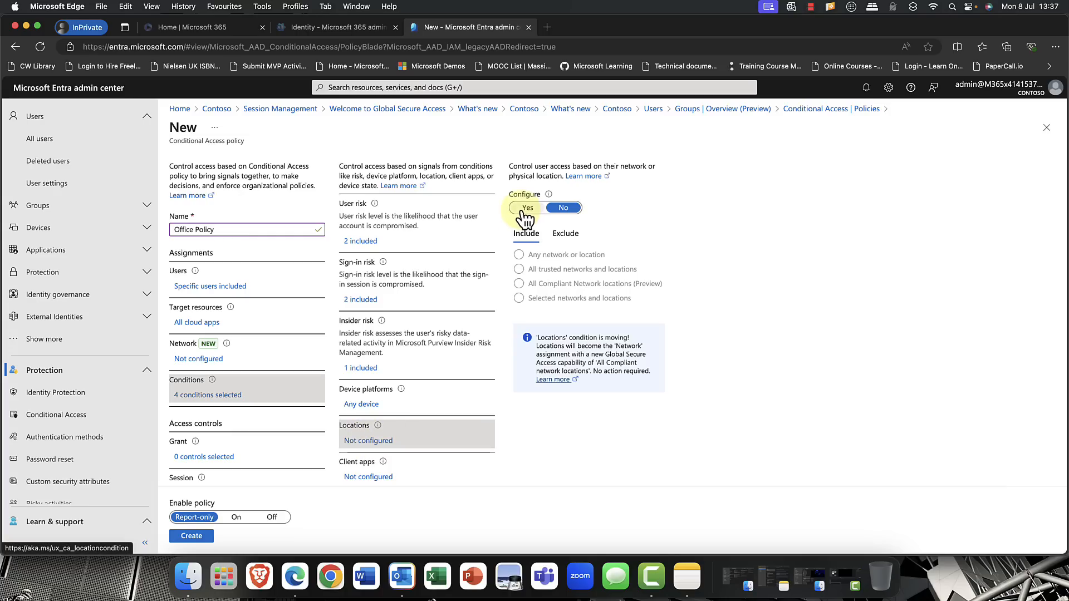
{"action": "left_click", "coordinate": [525, 208]}
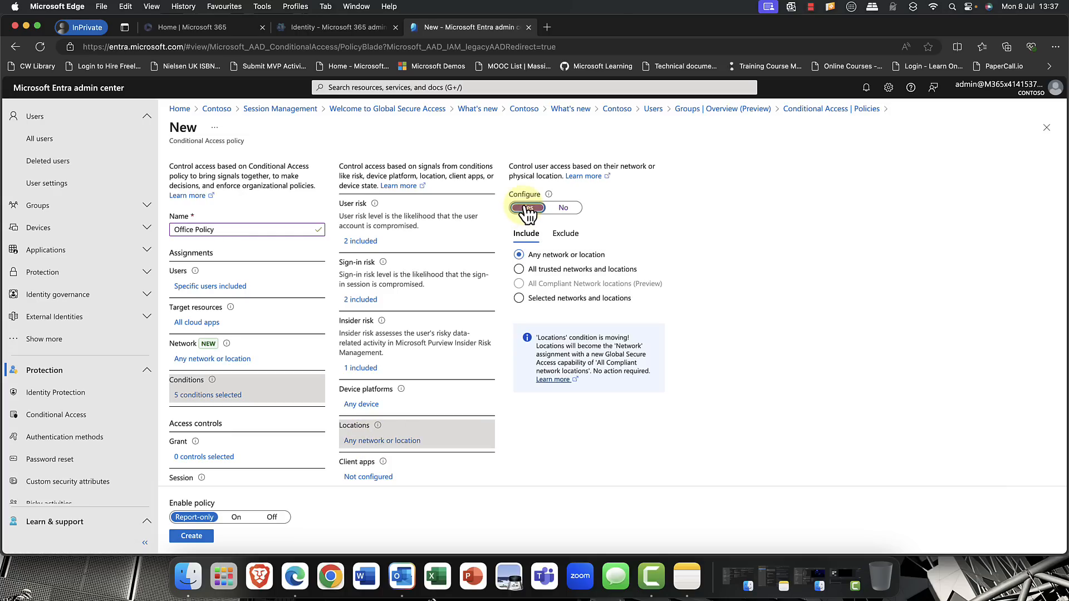
{"action": "scroll", "coordinate": [523, 206], "scroll_direction": "down", "scroll_amount": 3}
{"action": "scroll", "coordinate": [523, 206], "scroll_direction": "up", "scroll_amount": 3}
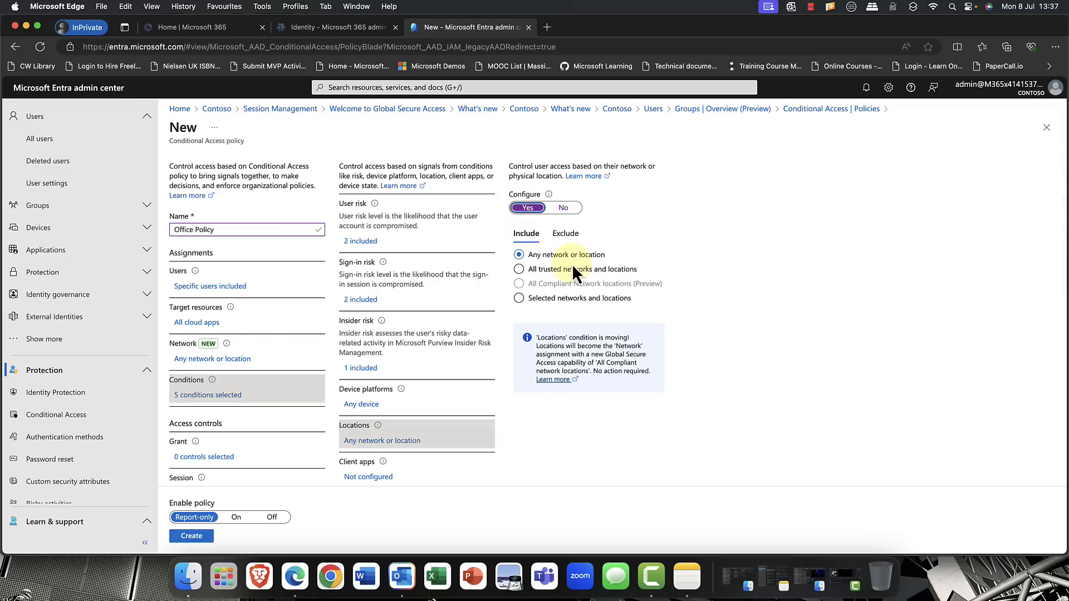
{"action": "left_click", "coordinate": [529, 269]}
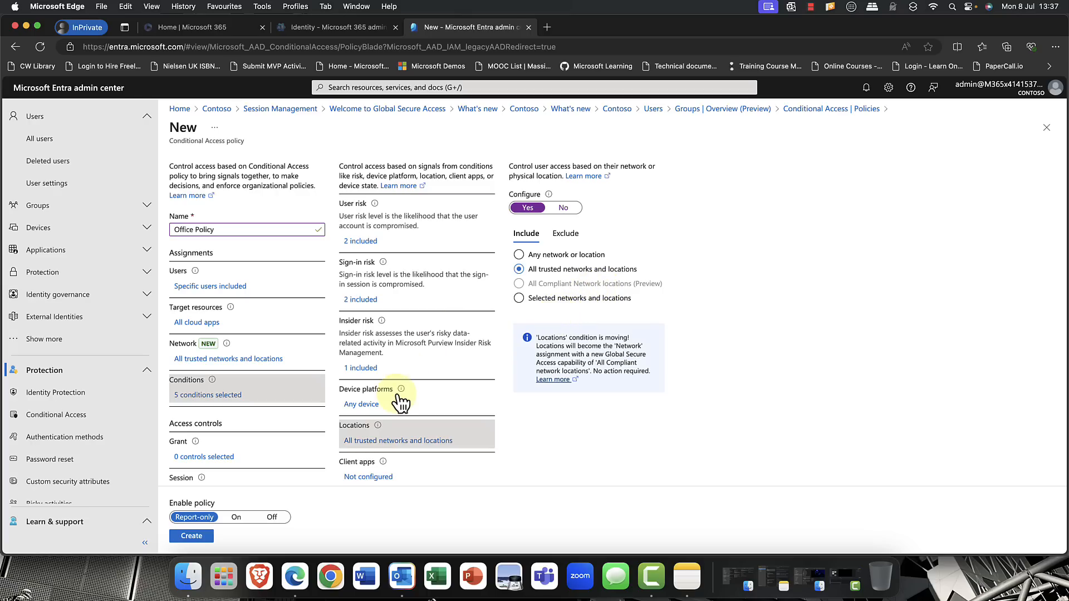
- Configure the client apps condition for Browser and Mobile apps and desktop clients only, excluding Exchange ActiveSync and other legacy clients
{"action": "scroll", "coordinate": [371, 487], "scroll_direction": "down", "scroll_amount": 3}
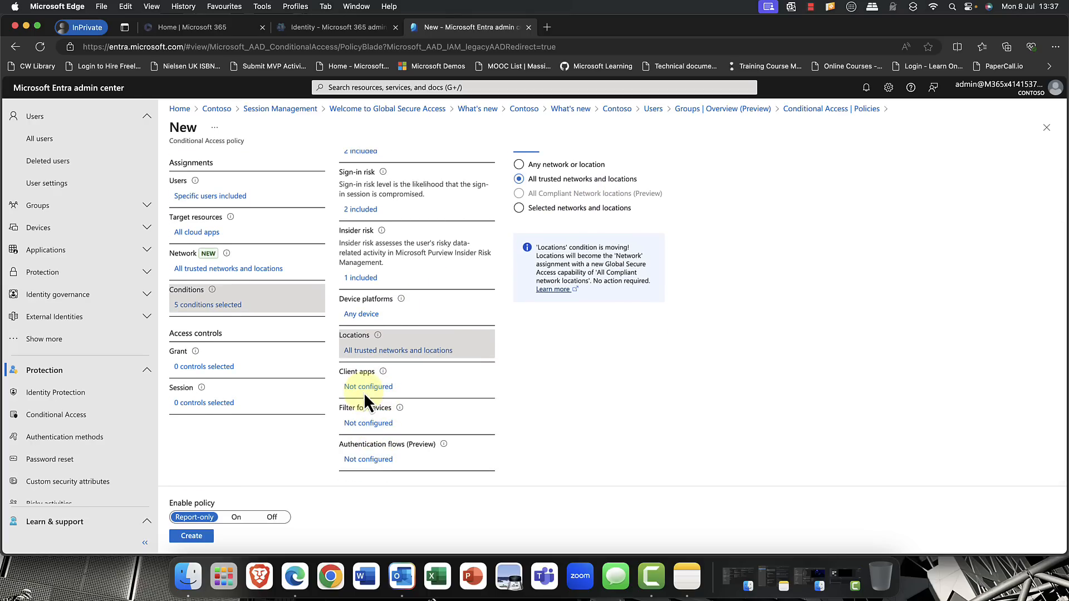
{"action": "left_click", "coordinate": [365, 390]}
{"action": "left_click", "coordinate": [930, 203]}
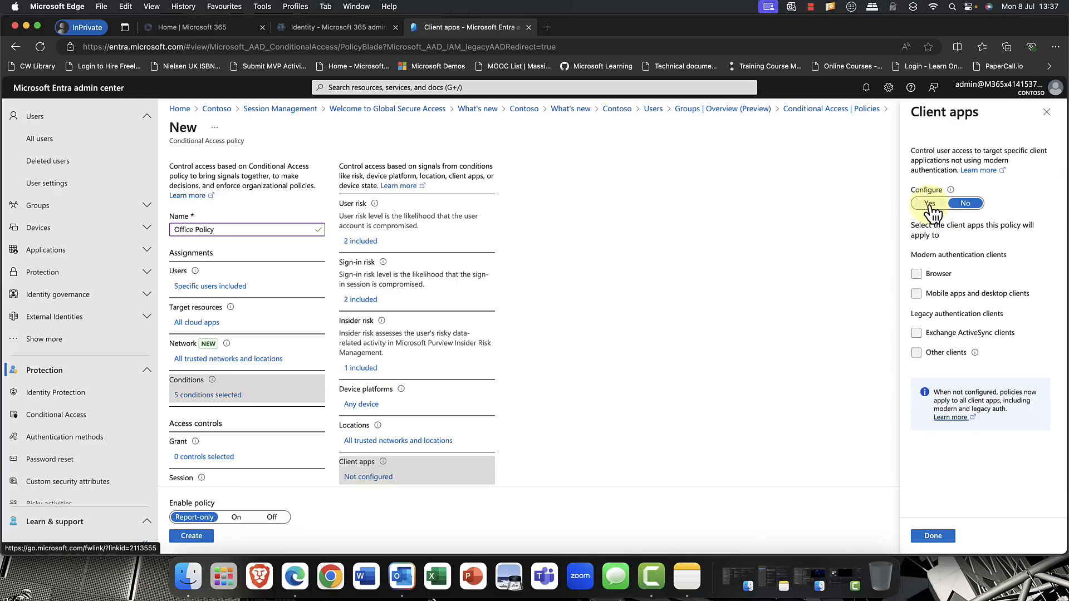
{"action": "left_click", "coordinate": [916, 333]}
{"action": "left_click", "coordinate": [916, 353]}
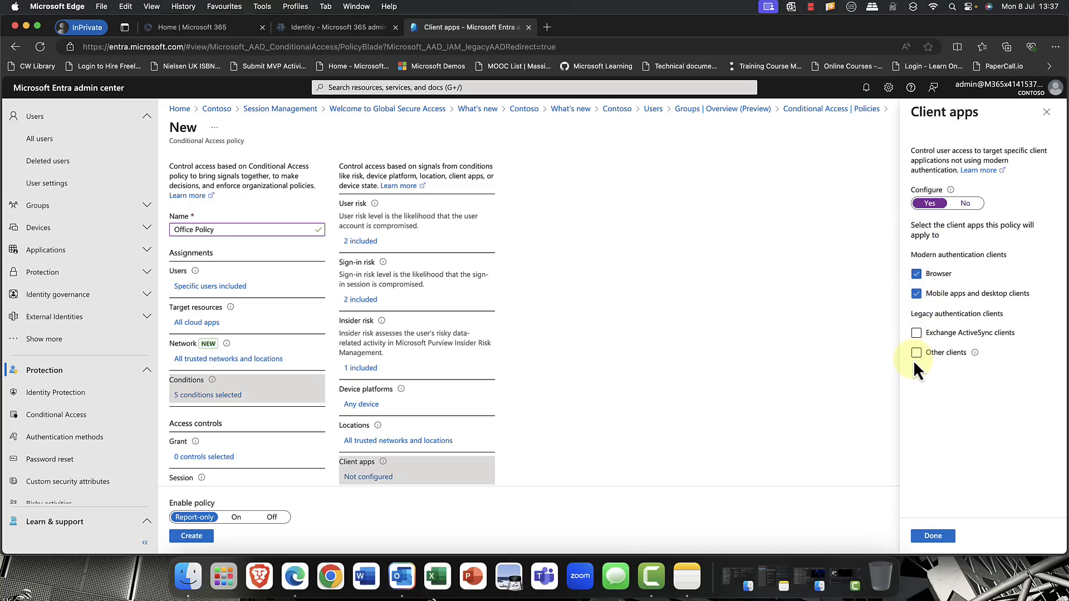
{"action": "left_click", "coordinate": [931, 537]}
- Configure the authentication flows condition with the Device code flow and Authentication transfer methods, and save it
{"action": "scroll", "coordinate": [392, 415], "scroll_direction": "down", "scroll_amount": 3}
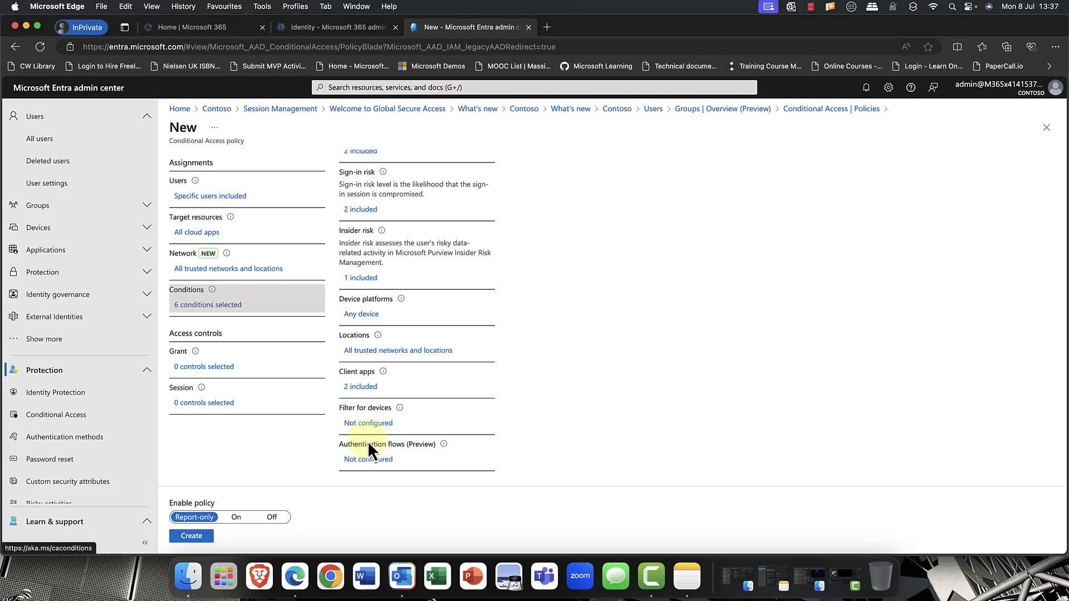
{"action": "left_click", "coordinate": [368, 460]}
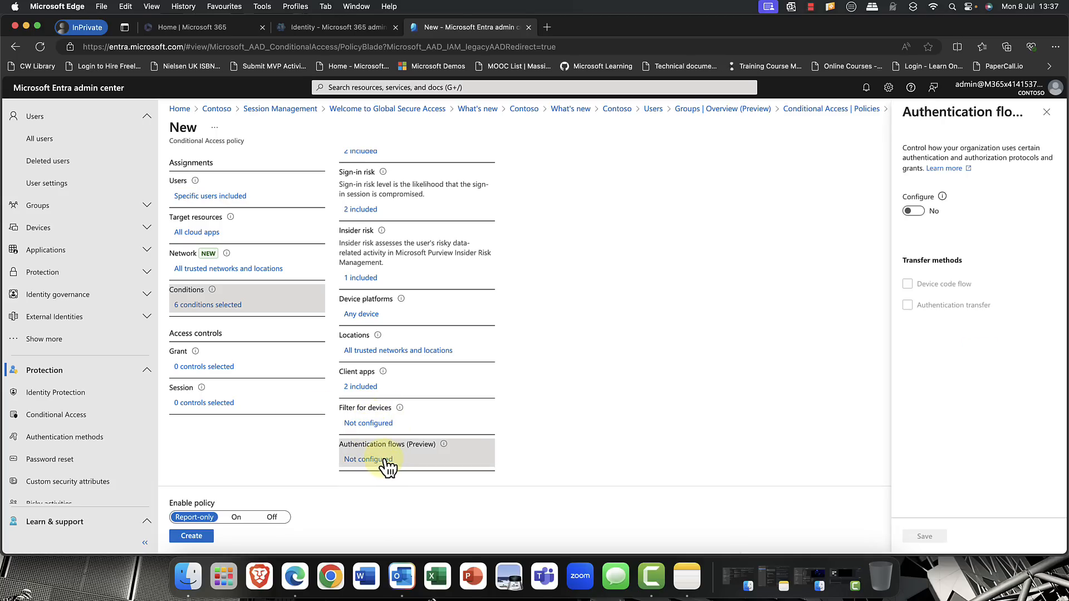
{"action": "left_click", "coordinate": [922, 213]}
{"action": "left_click", "coordinate": [908, 285]}
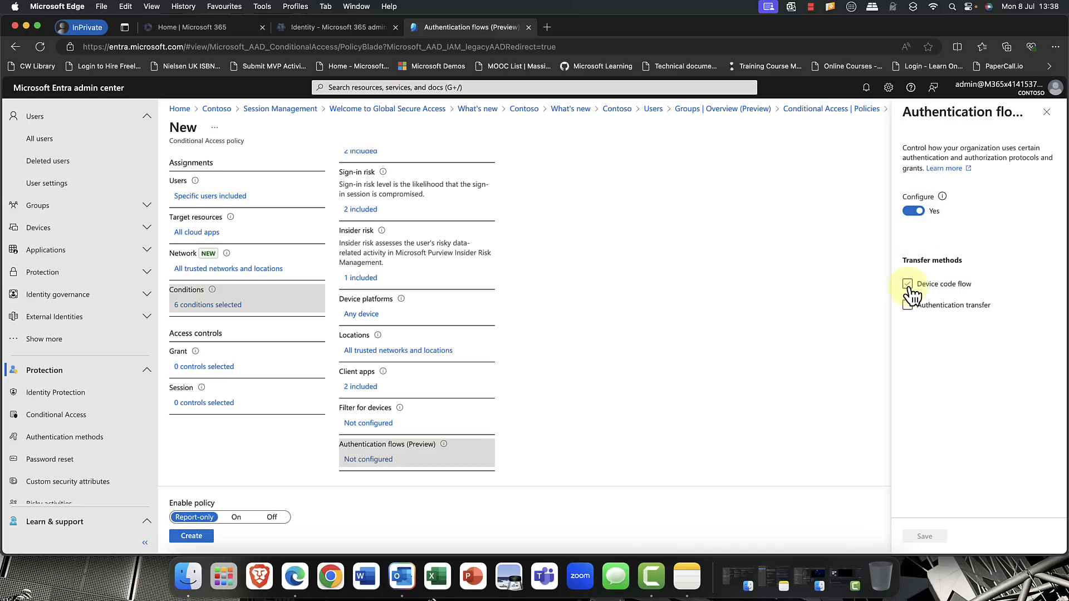
{"action": "left_click", "coordinate": [909, 286]}
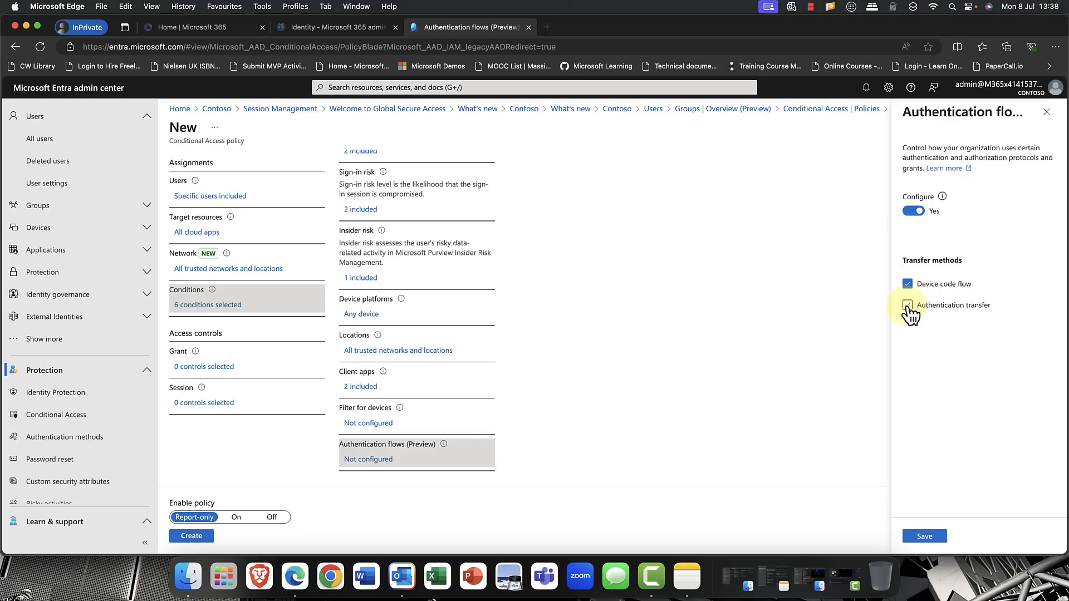
{"action": "left_click", "coordinate": [909, 305]}
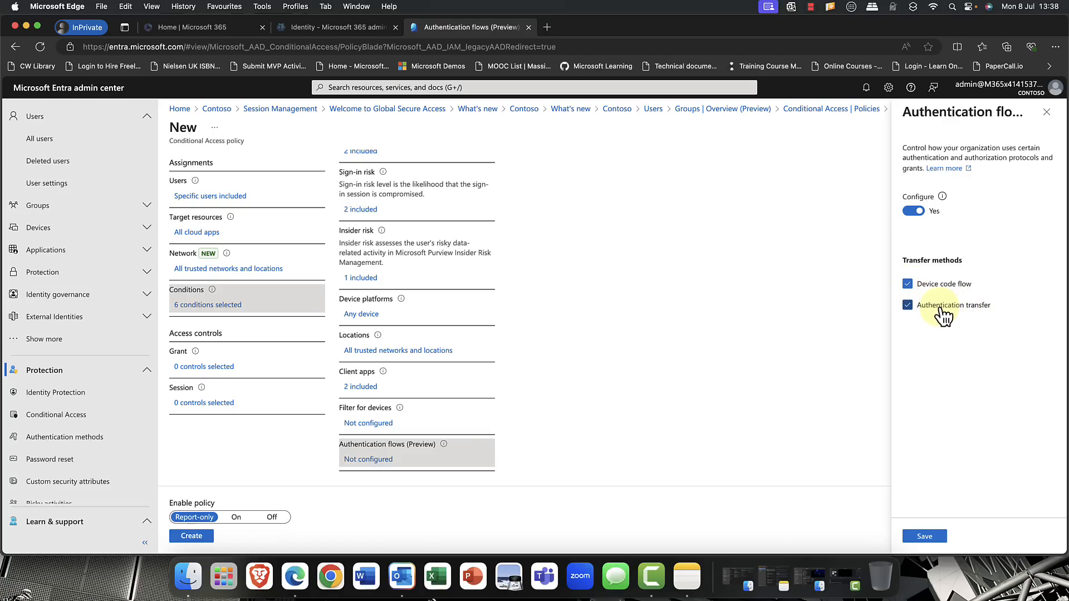
{"action": "left_click", "coordinate": [921, 536]}
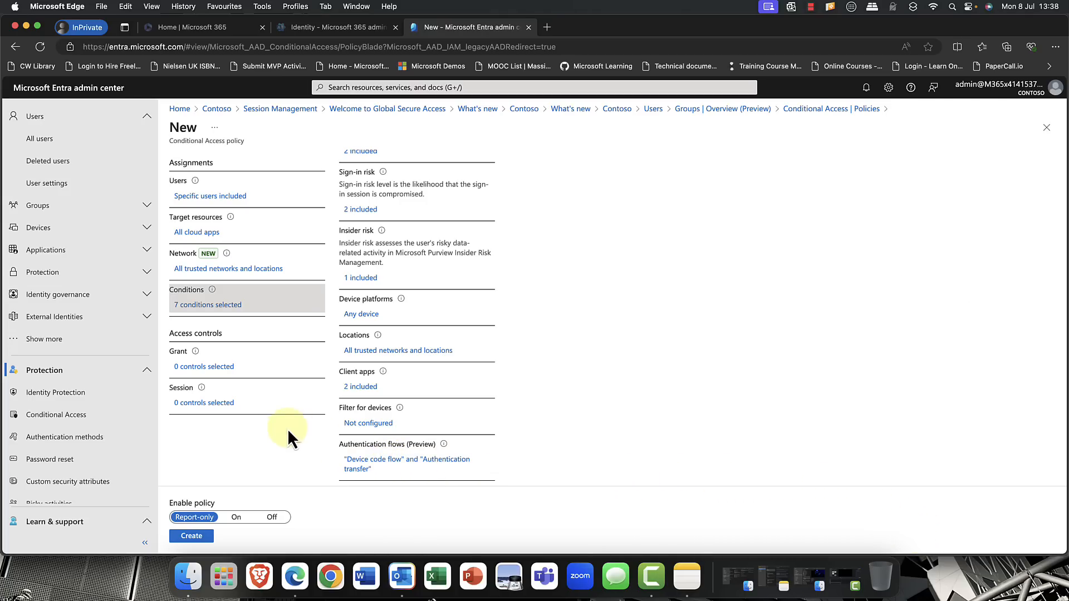
- Grant access with multifactor authentication required, and create Office Policy in report-only mode
{"action": "left_click", "coordinate": [212, 369]}
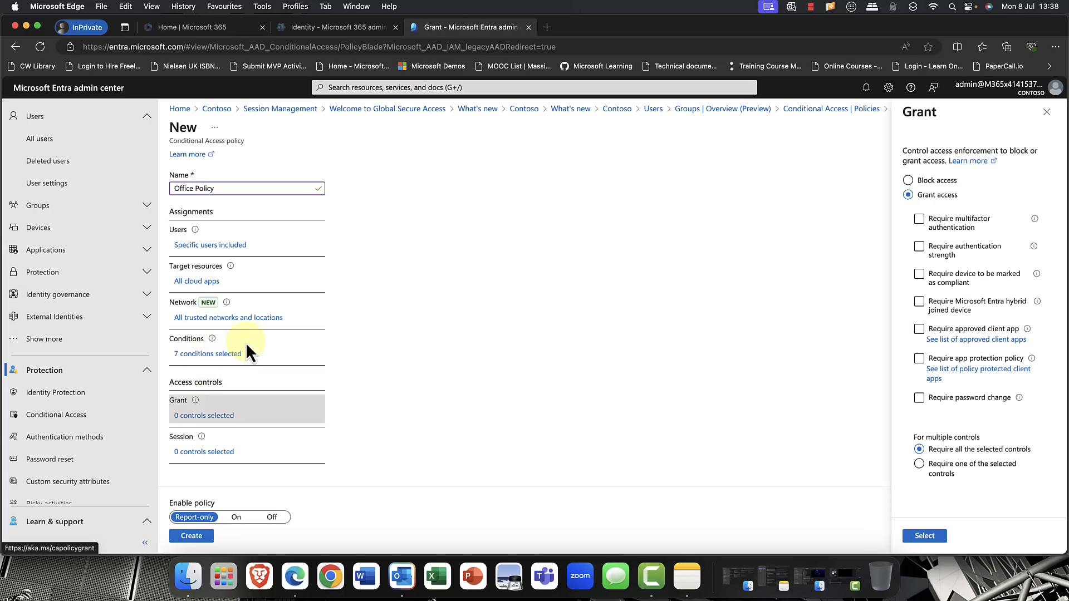
{"action": "left_click", "coordinate": [920, 220]}
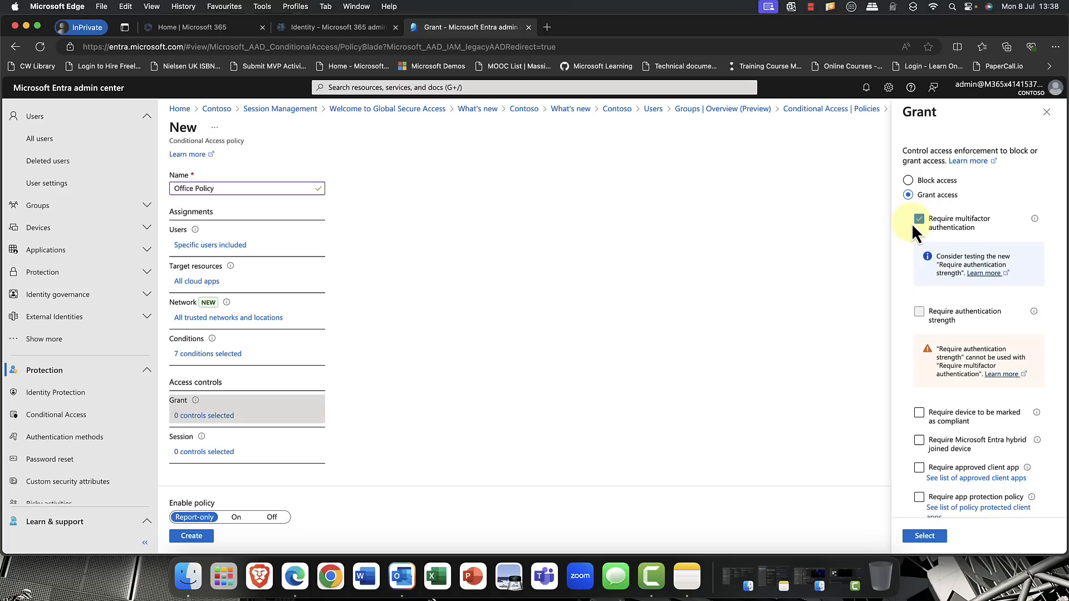
{"action": "scroll", "coordinate": [920, 350], "scroll_direction": "down", "scroll_amount": 4}
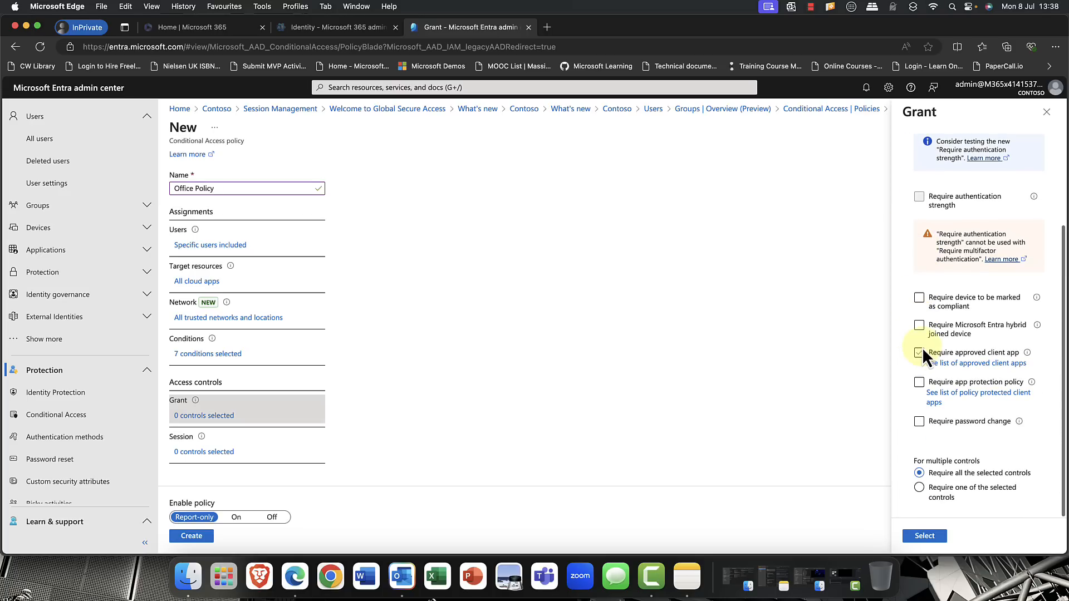
{"action": "left_click", "coordinate": [919, 352]}
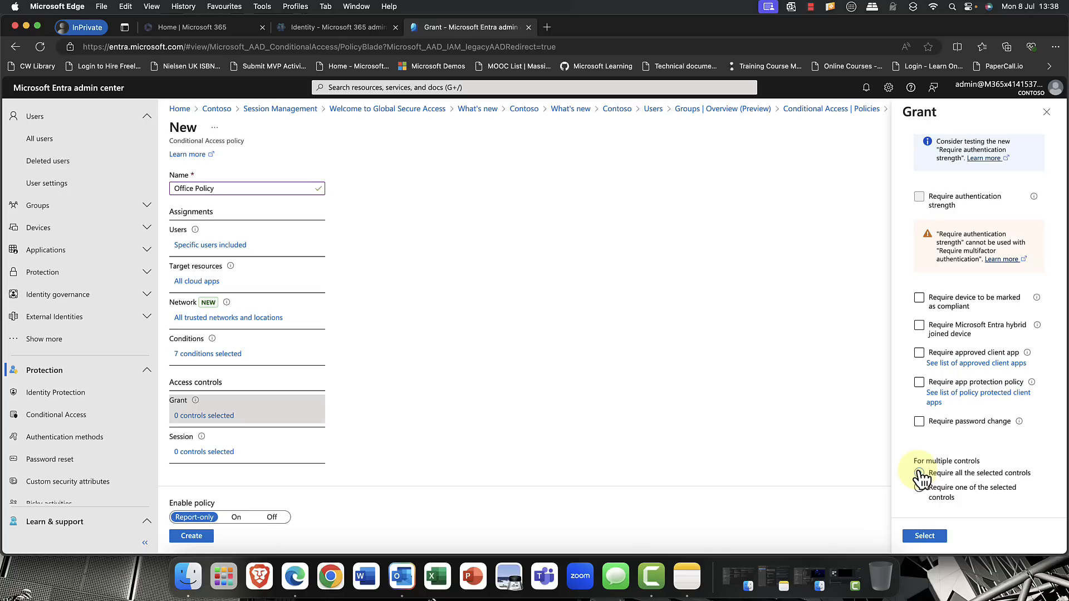
{"action": "left_click", "coordinate": [920, 536]}
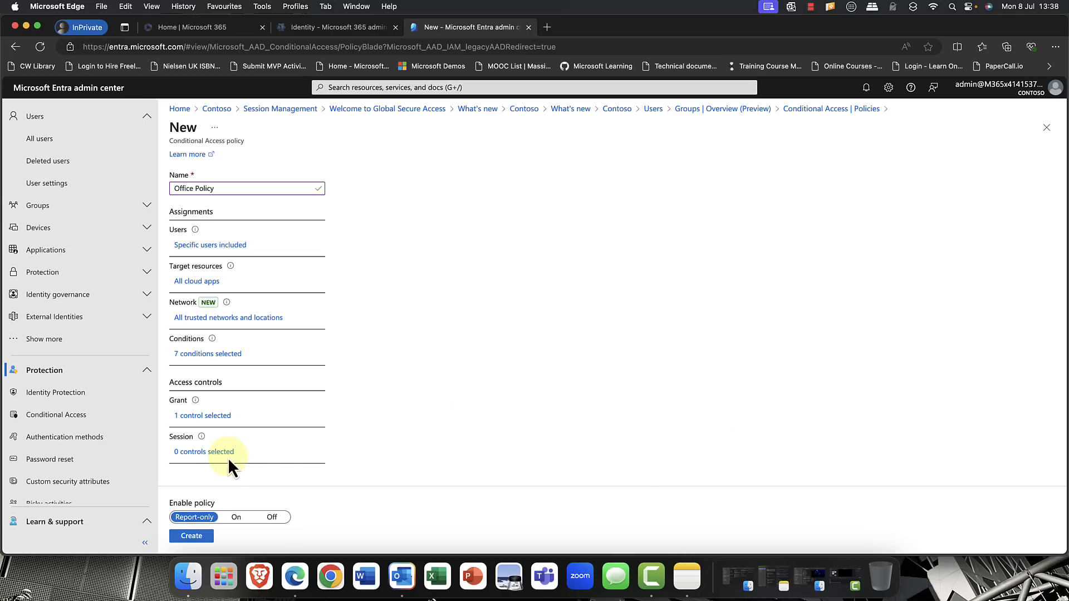
{"action": "left_click", "coordinate": [196, 537]}
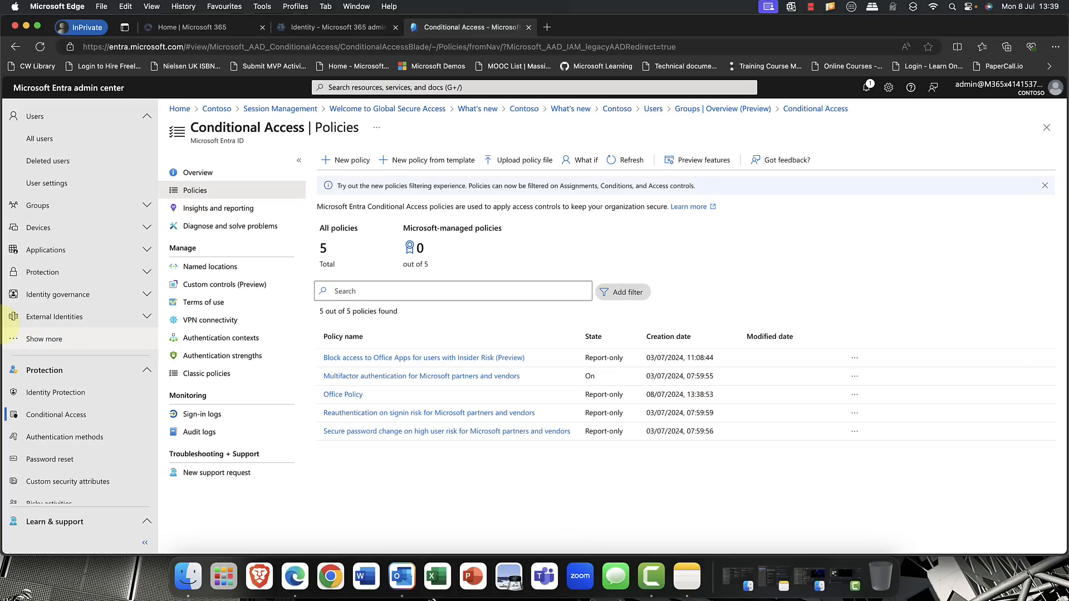
- Examine the user risk policy and the sign-in risk policy in Identity Protection
{"action": "scroll", "coordinate": [25, 338], "scroll_direction": "down", "scroll_amount": 1}
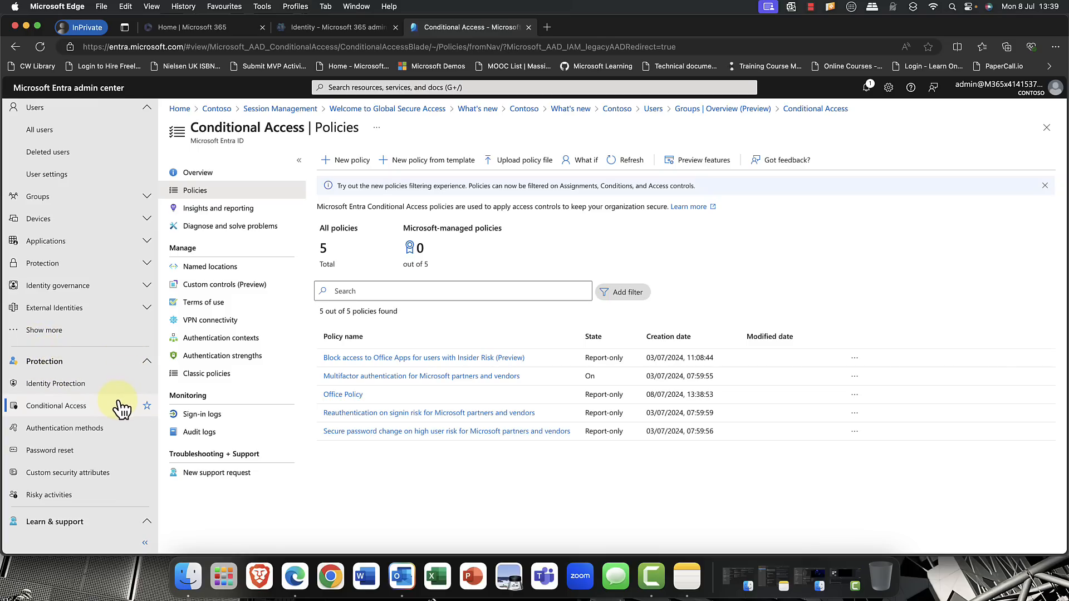
{"action": "left_click", "coordinate": [56, 385]}
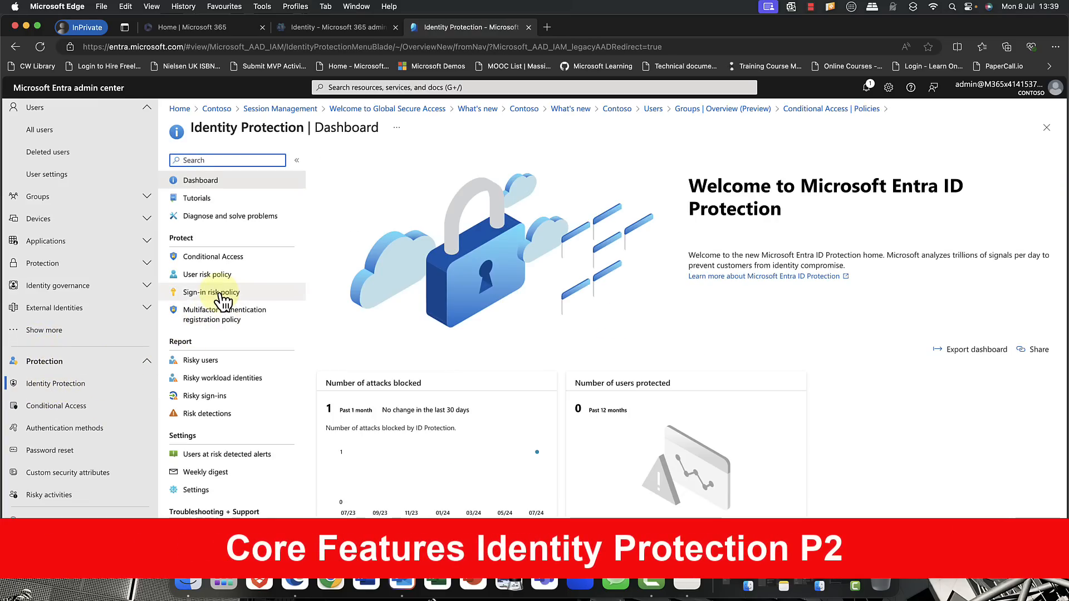
{"action": "left_click", "coordinate": [205, 281]}
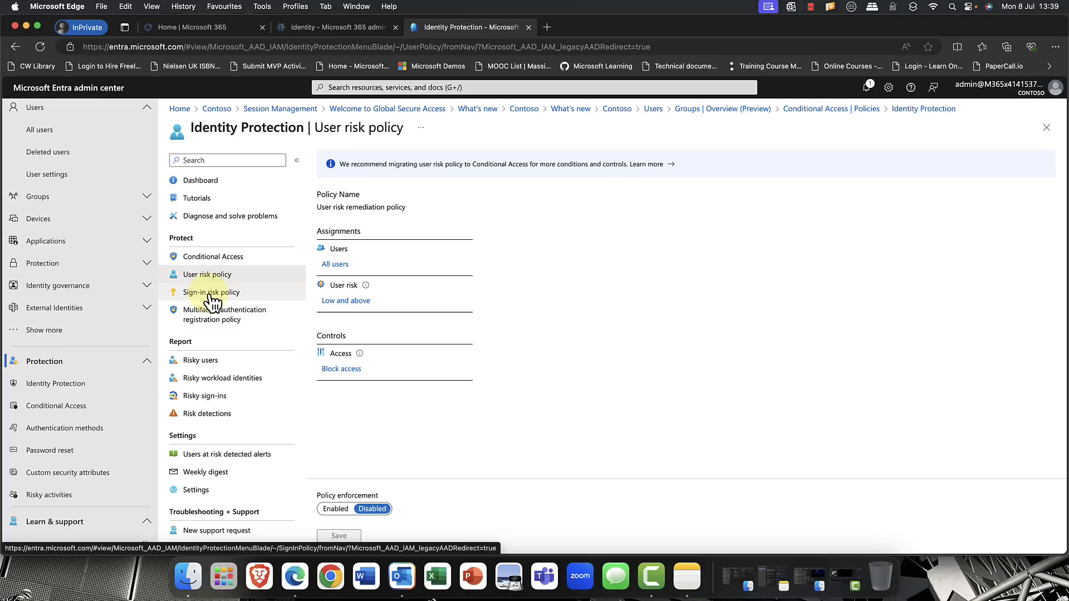
{"action": "left_click", "coordinate": [211, 294]}
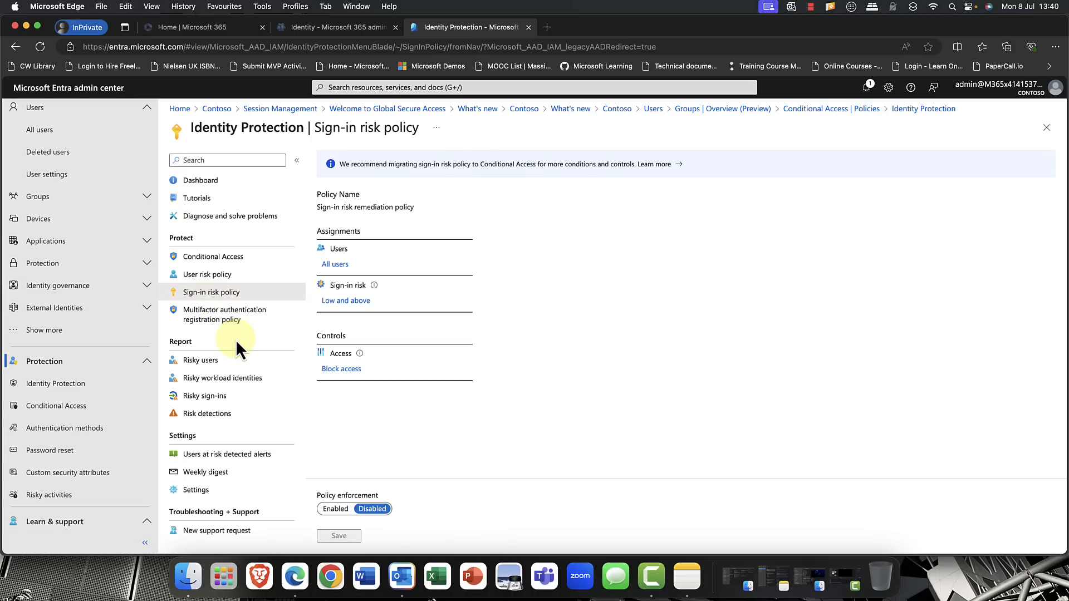
- Examine the Risky sign-ins and Risk detections reports in Identity Protection, ending on Risky sign-ins
{"action": "left_click", "coordinate": [207, 397]}
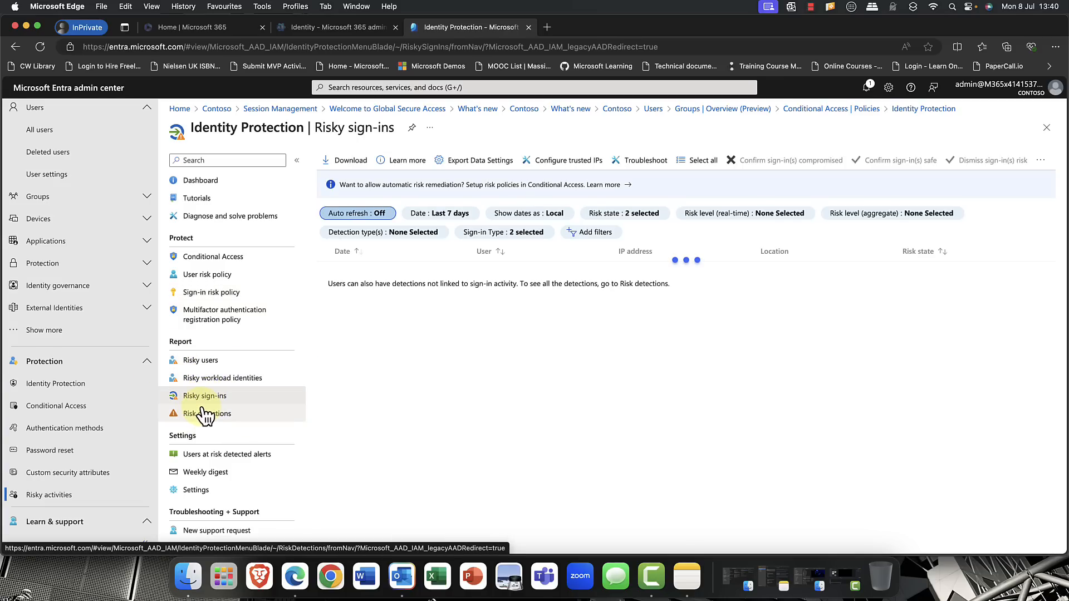
{"action": "left_click", "coordinate": [216, 422]}
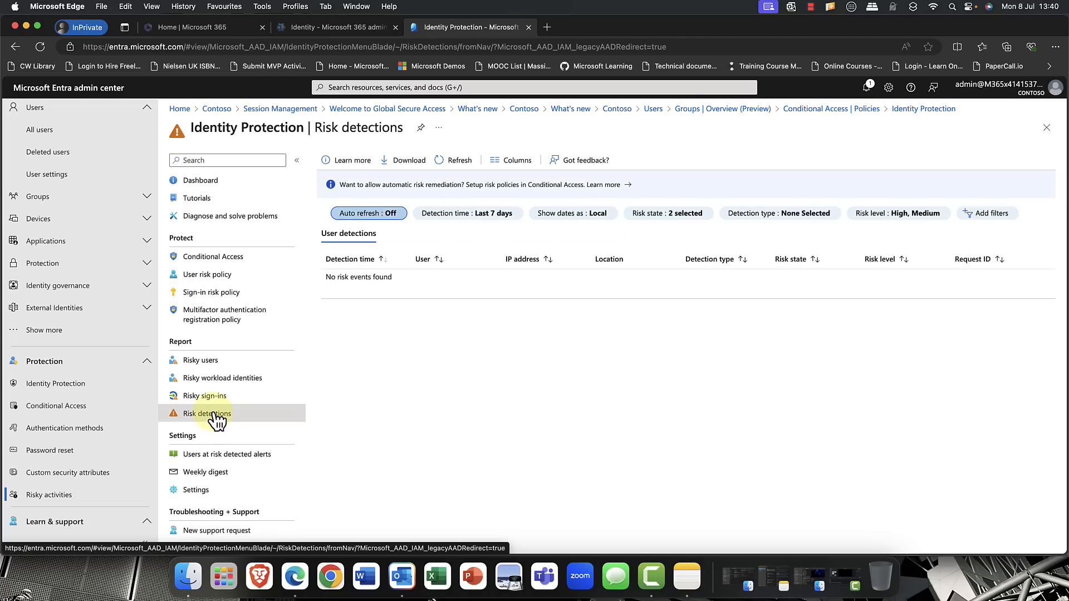
{"action": "left_click", "coordinate": [214, 396]}
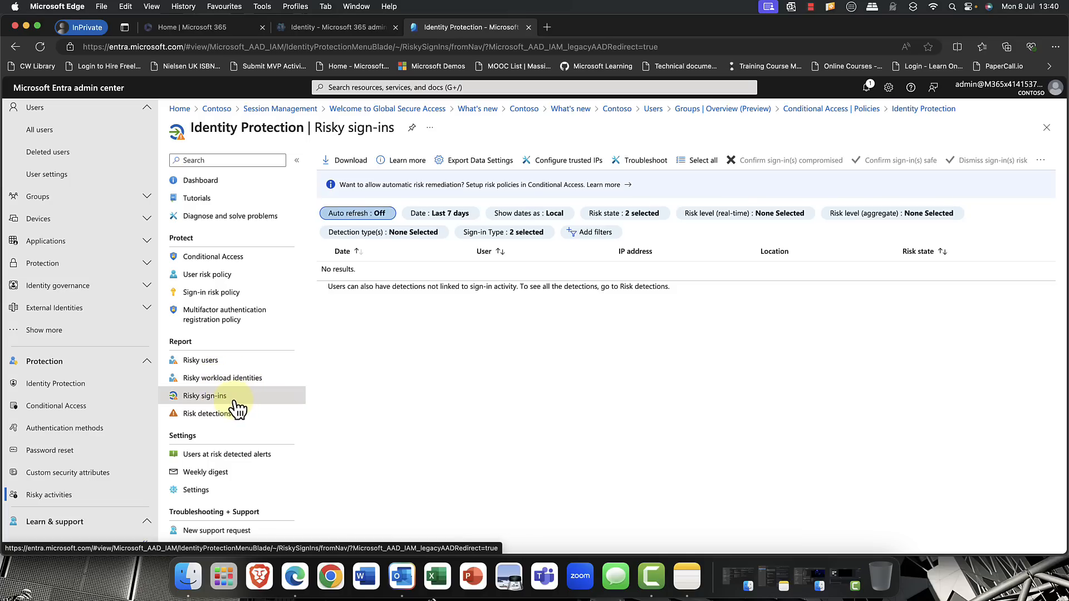
- View the Identity Governance dashboard and open the lifecycle workflows overview from its member user lifecycle governance section
{"action": "left_click", "coordinate": [151, 361]}
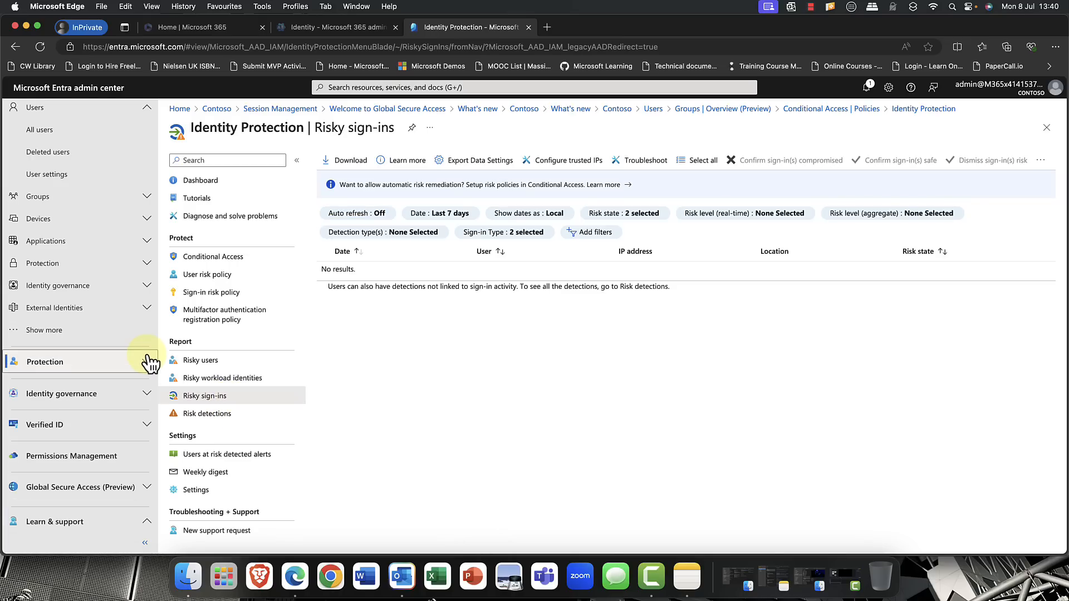
{"action": "left_click", "coordinate": [147, 396]}
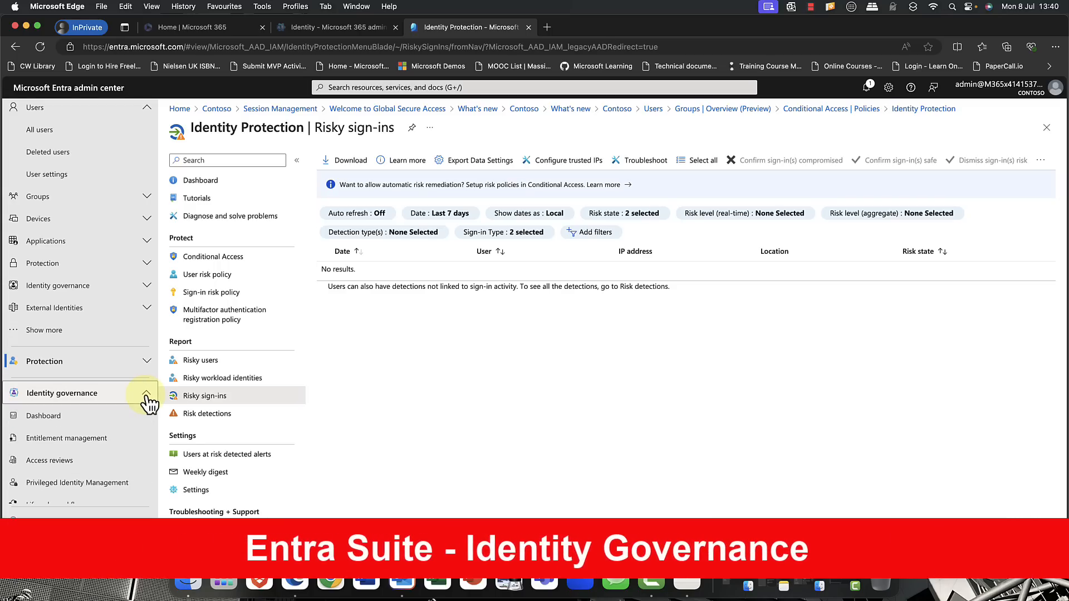
{"action": "left_click", "coordinate": [65, 418]}
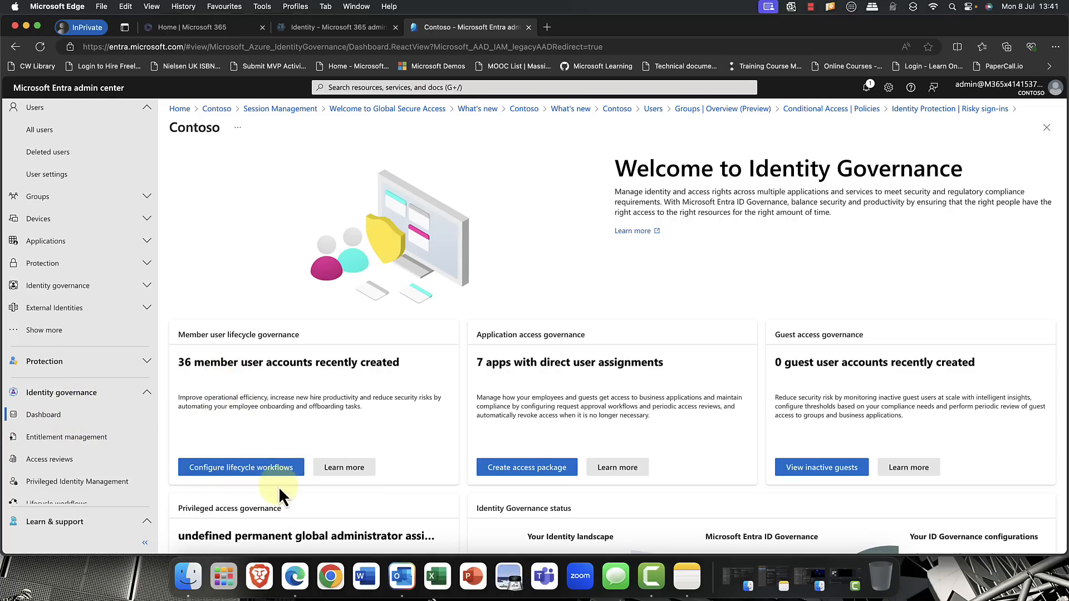
{"action": "left_click", "coordinate": [248, 471]}
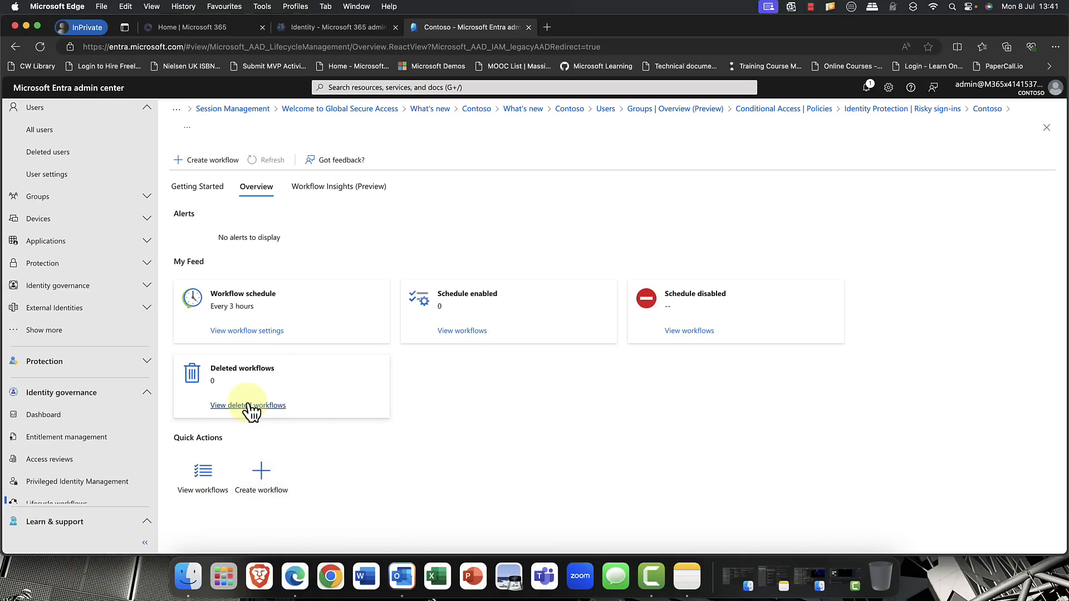
- Browse the templates for creating a lifecycle workflow and view the details of the Real-time employee termination template
{"action": "scroll", "coordinate": [251, 411], "scroll_direction": "down", "scroll_amount": 1}
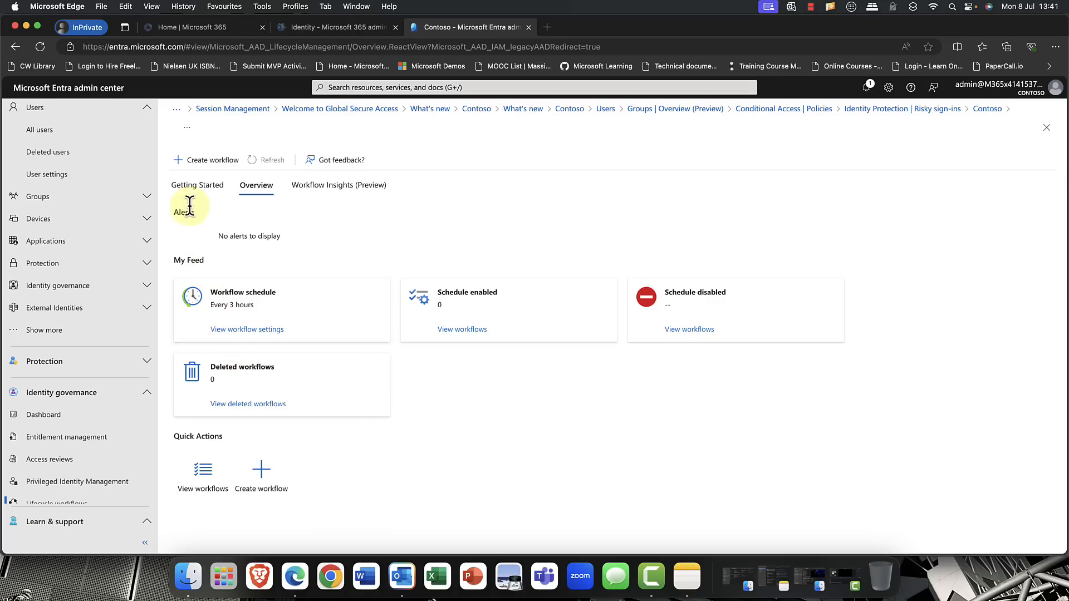
{"action": "left_click", "coordinate": [213, 161]}
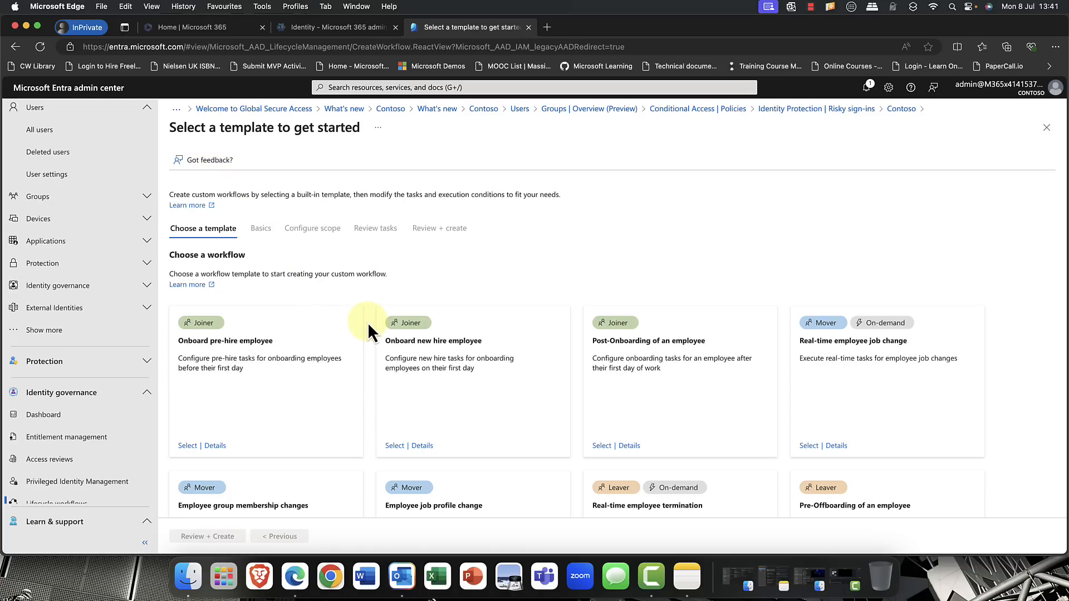
{"action": "scroll", "coordinate": [367, 322], "scroll_direction": "down", "scroll_amount": 3}
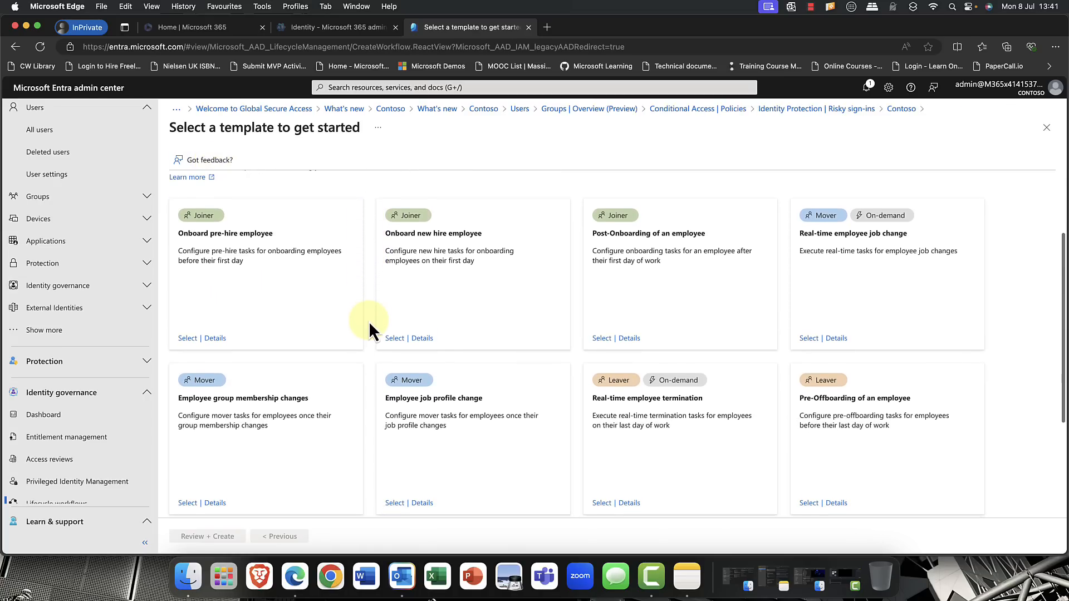
{"action": "scroll", "coordinate": [367, 321], "scroll_direction": "up", "scroll_amount": 1}
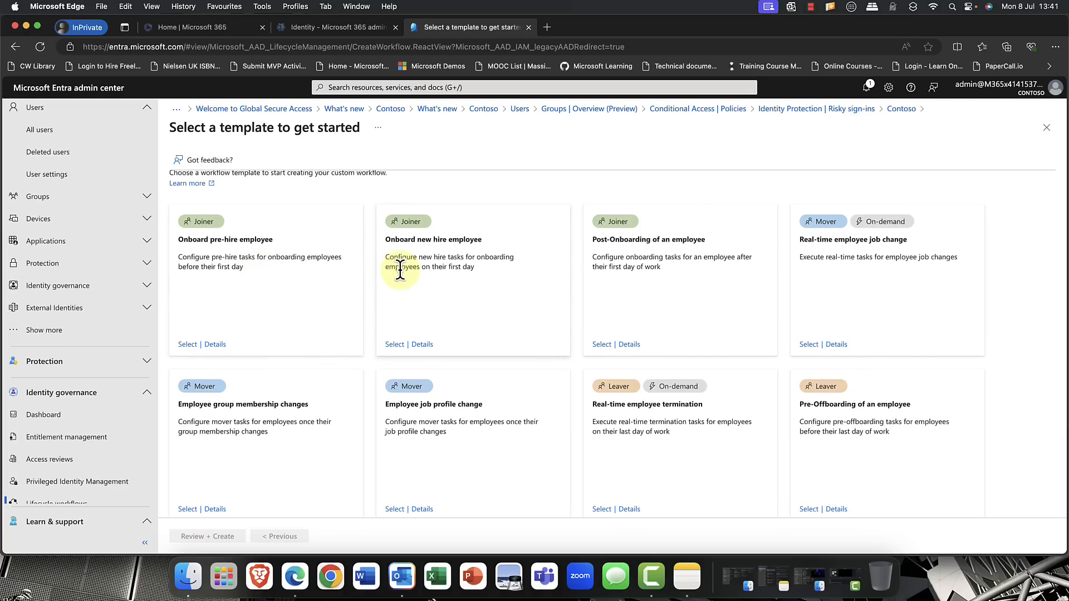
{"action": "scroll", "coordinate": [412, 493], "scroll_direction": "down", "scroll_amount": 5}
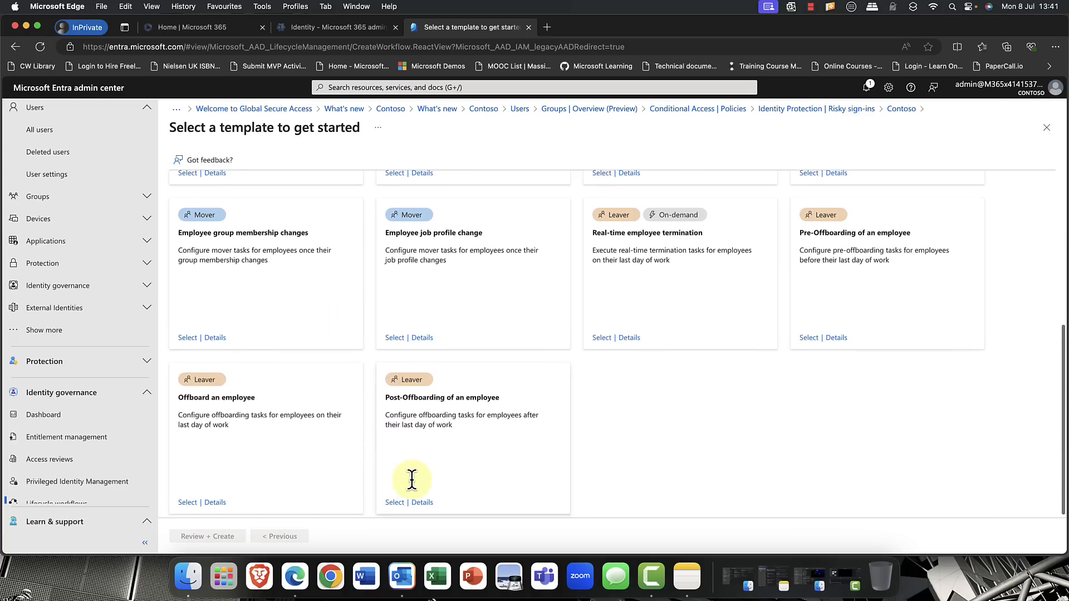
{"action": "scroll", "coordinate": [413, 484], "scroll_direction": "up", "scroll_amount": 5}
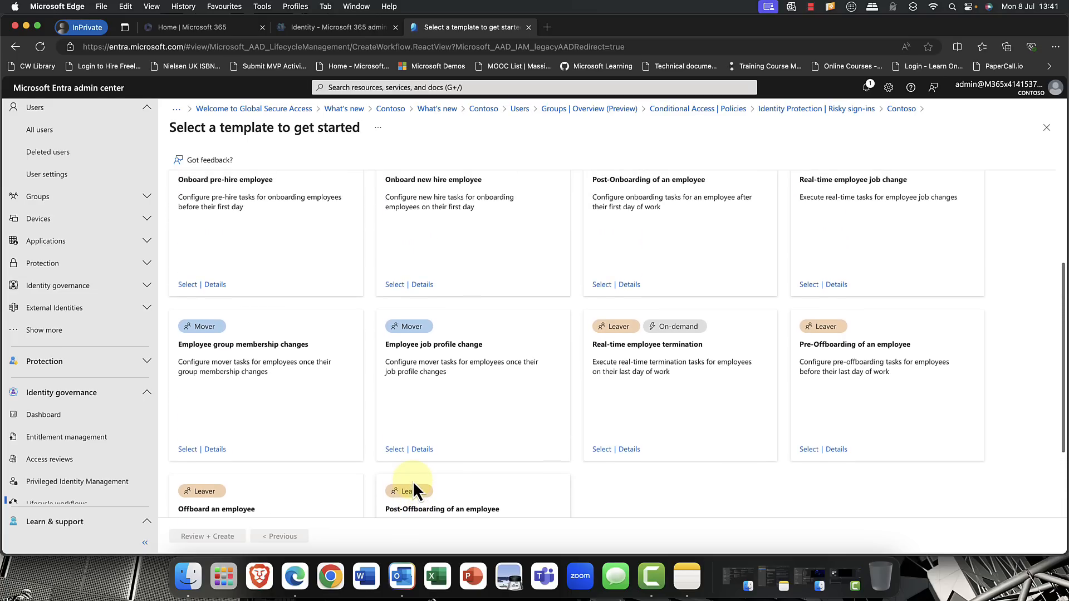
{"action": "scroll", "coordinate": [412, 481], "scroll_direction": "up", "scroll_amount": 1}
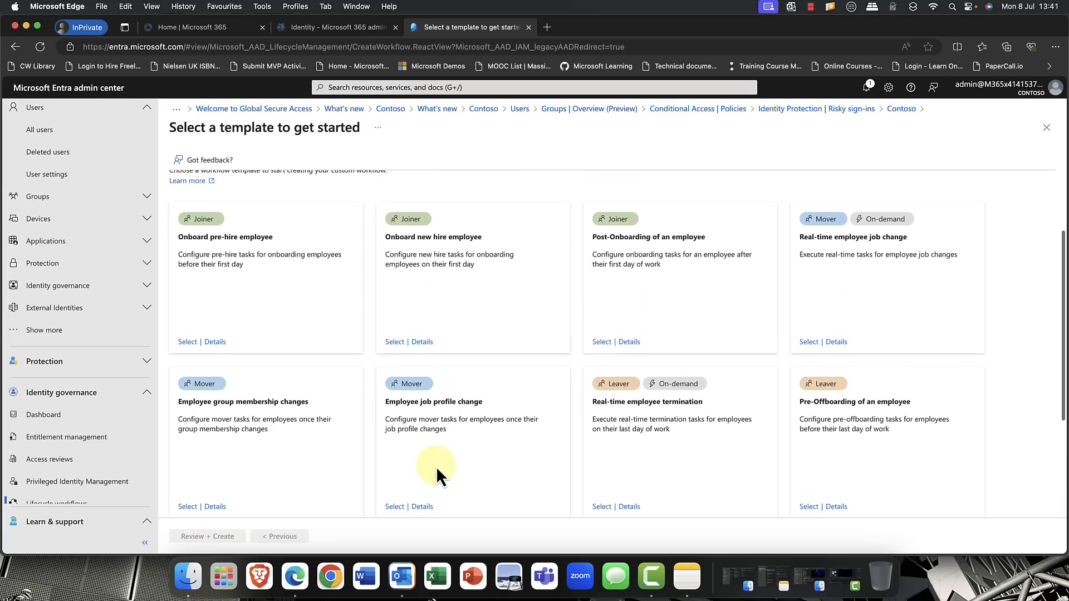
{"action": "scroll", "coordinate": [436, 467], "scroll_direction": "up", "scroll_amount": 1}
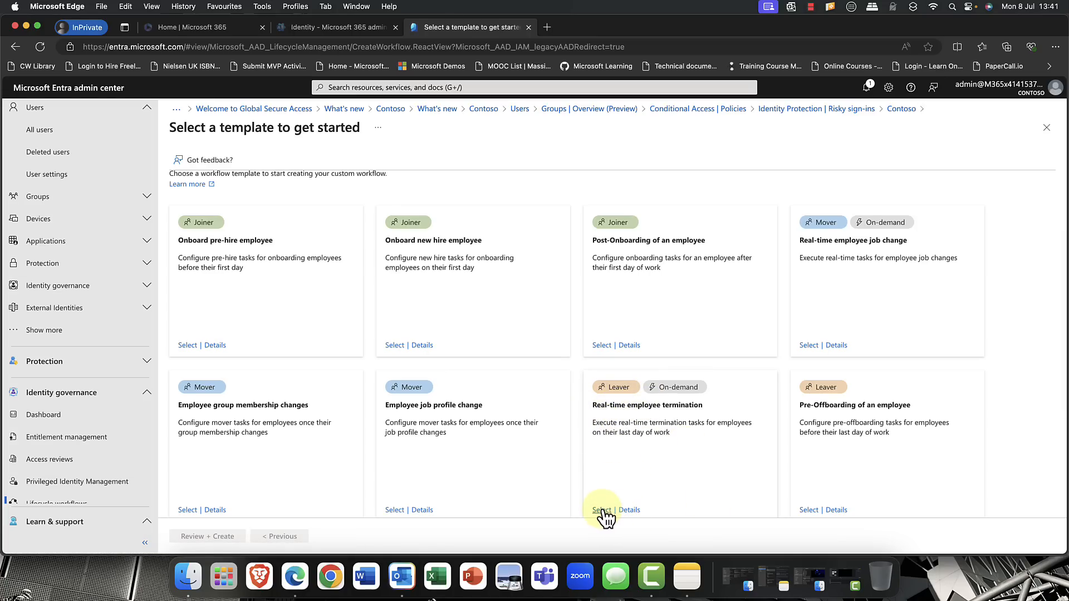
{"action": "left_click", "coordinate": [629, 510]}
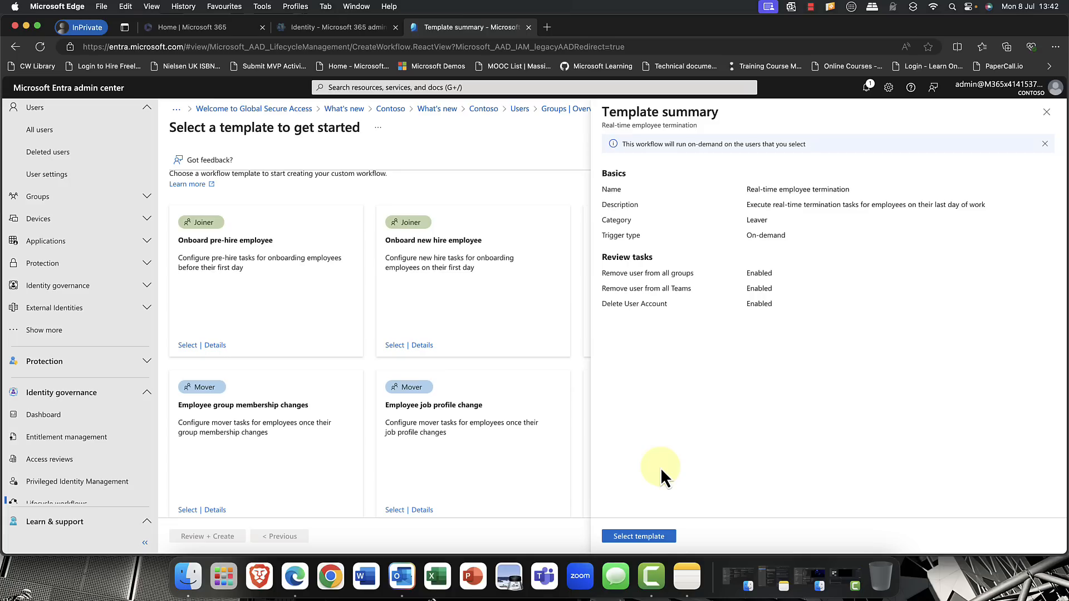
{"action": "left_click", "coordinate": [1046, 114]}
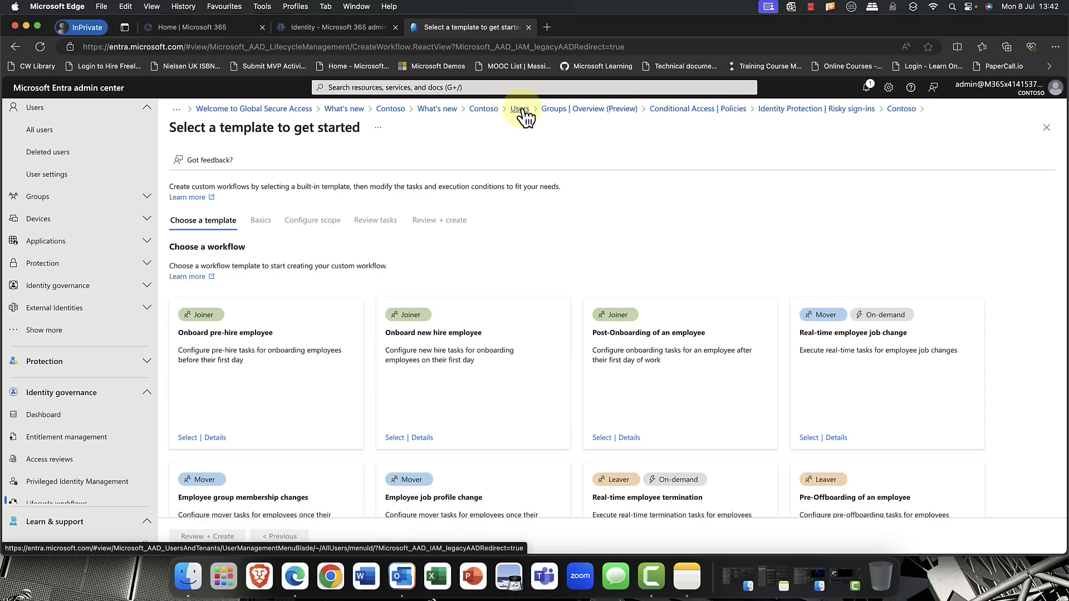
- Return to the Contoso home page and open Oslo Catalog from the entitlement management catalogs
{"action": "left_click", "coordinate": [478, 110]}
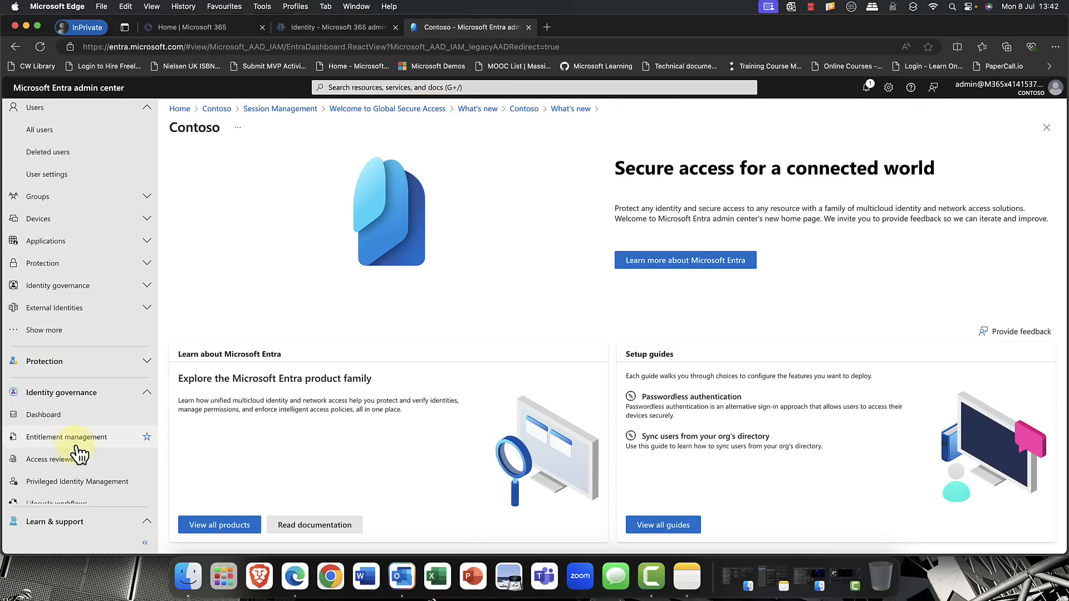
{"action": "scroll", "coordinate": [85, 440], "scroll_direction": "down", "scroll_amount": 2}
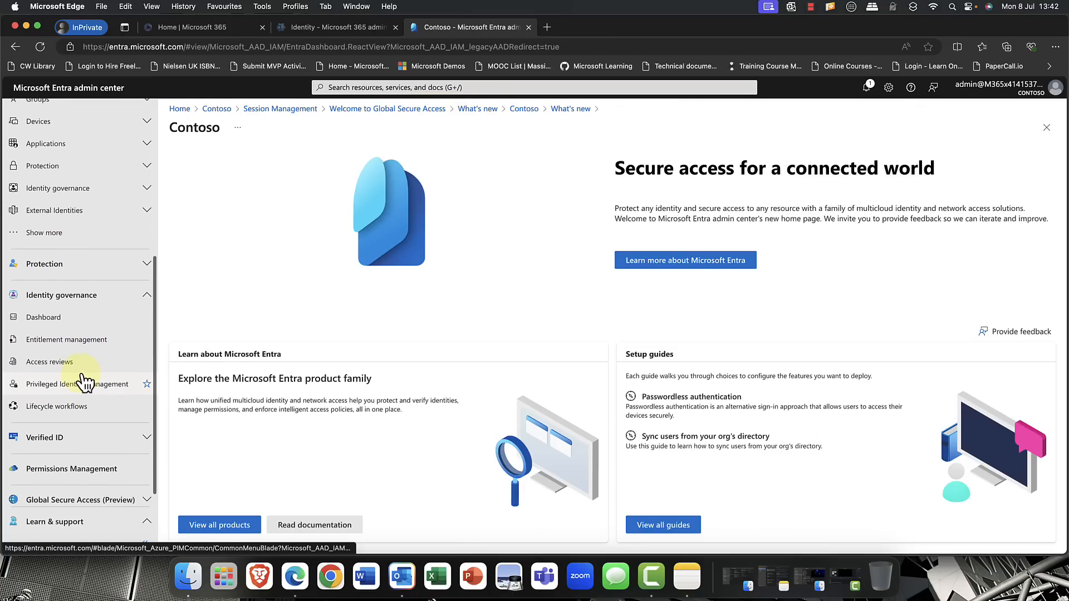
{"action": "left_click", "coordinate": [68, 340]}
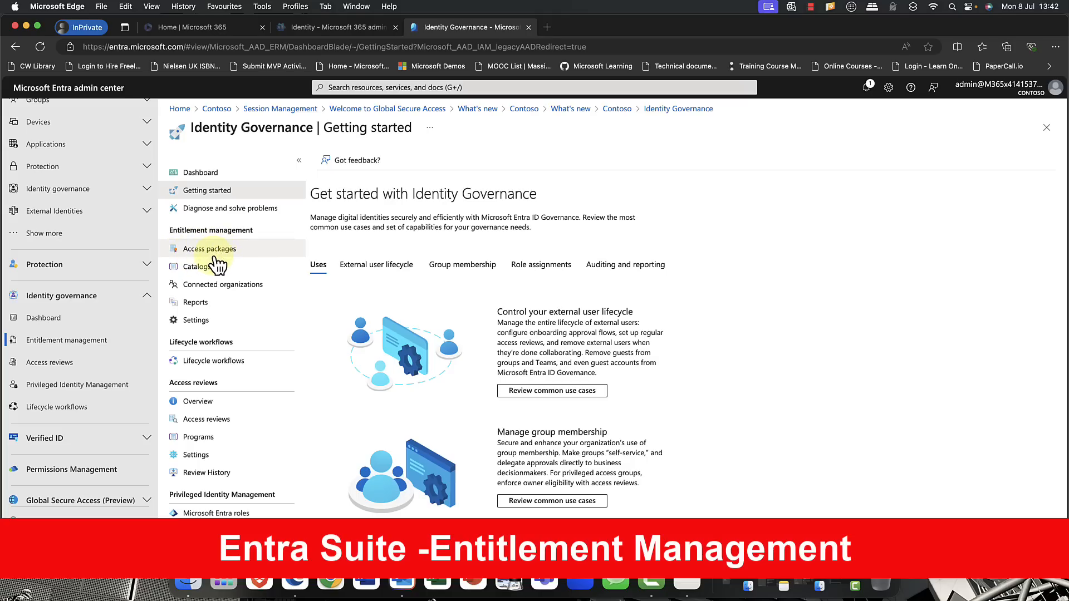
{"action": "left_click", "coordinate": [201, 268]}
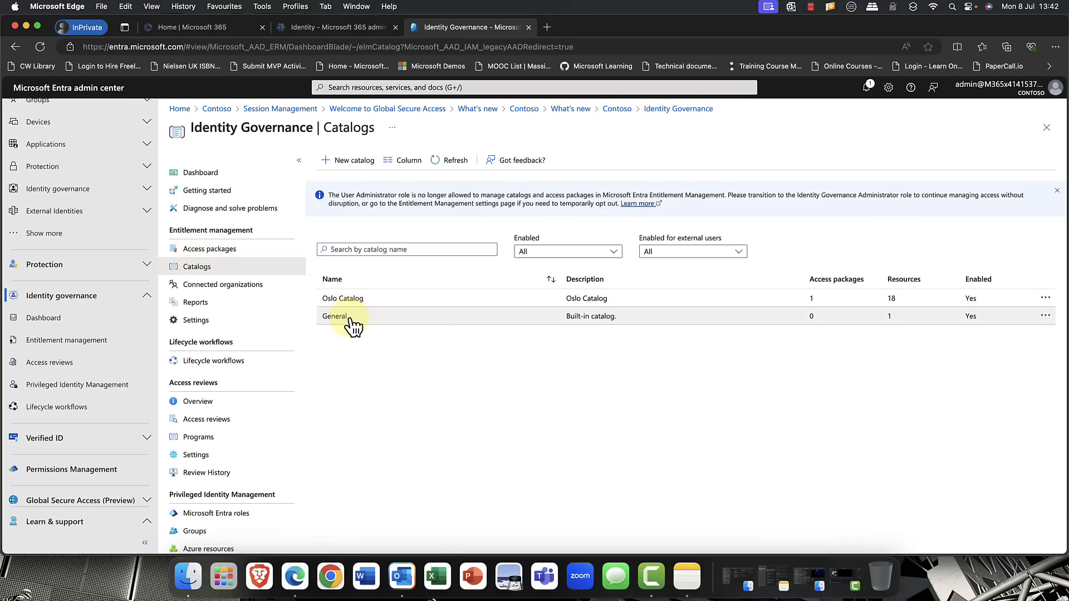
{"action": "left_click_drag", "start_coordinate": [350, 320], "coordinate": [349, 343]}
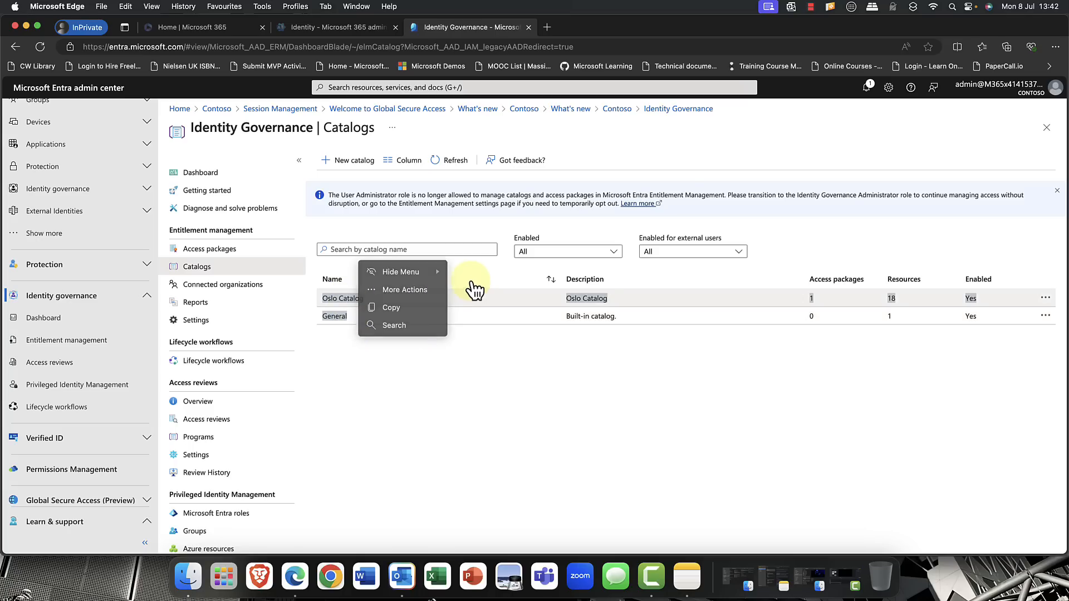
{"action": "left_click", "coordinate": [341, 301]}
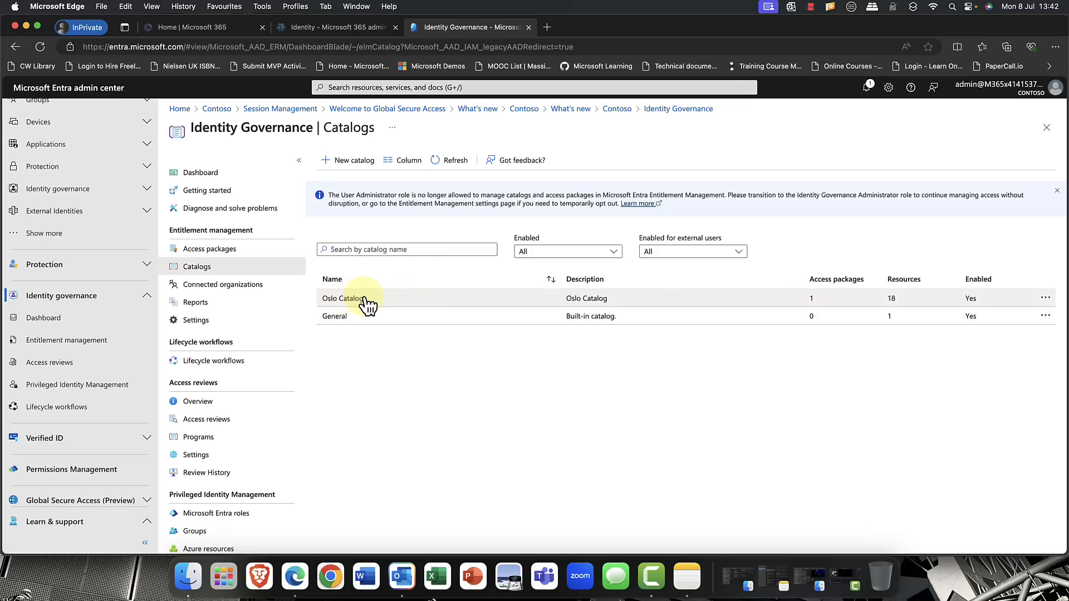
{"action": "left_click", "coordinate": [365, 300]}
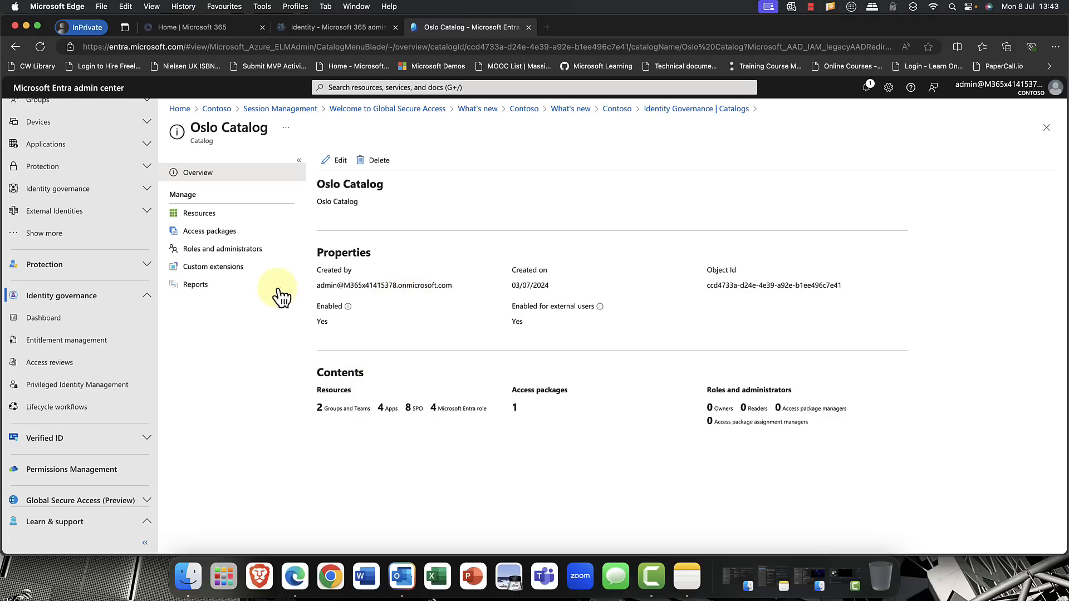
- Examine Oslo Catalog's resources and the resource types that can be added, returning to the resource list without adding any
{"action": "left_click", "coordinate": [205, 217]}
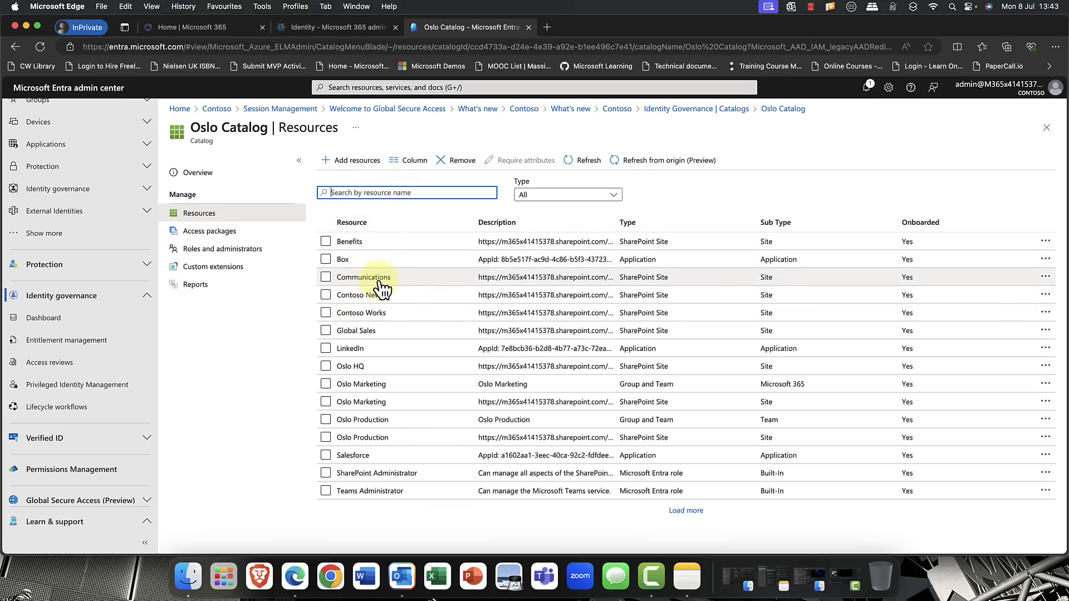
{"action": "left_click", "coordinate": [358, 161]}
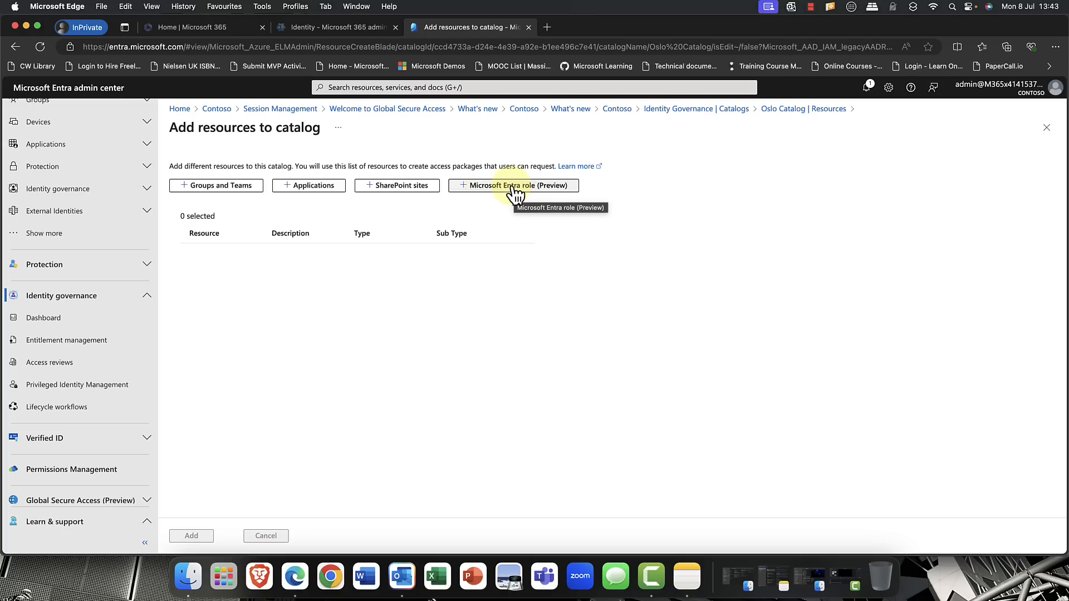
{"action": "left_click", "coordinate": [15, 48]}
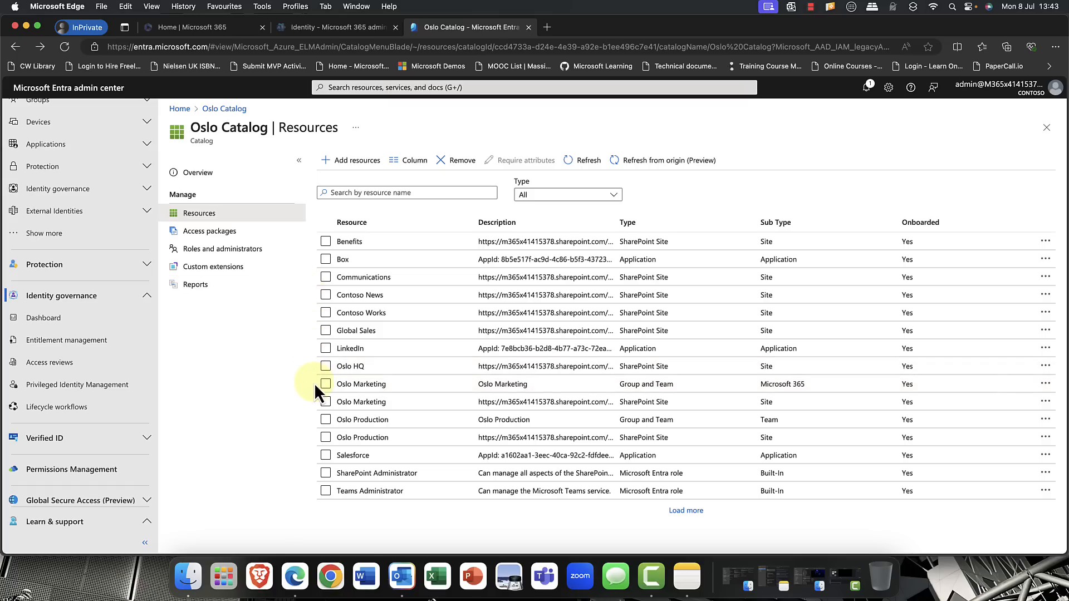
- Open the Oslo Waffle Project access package in Oslo Catalog and examine its editable properties and resource roles
{"action": "left_click", "coordinate": [194, 234]}
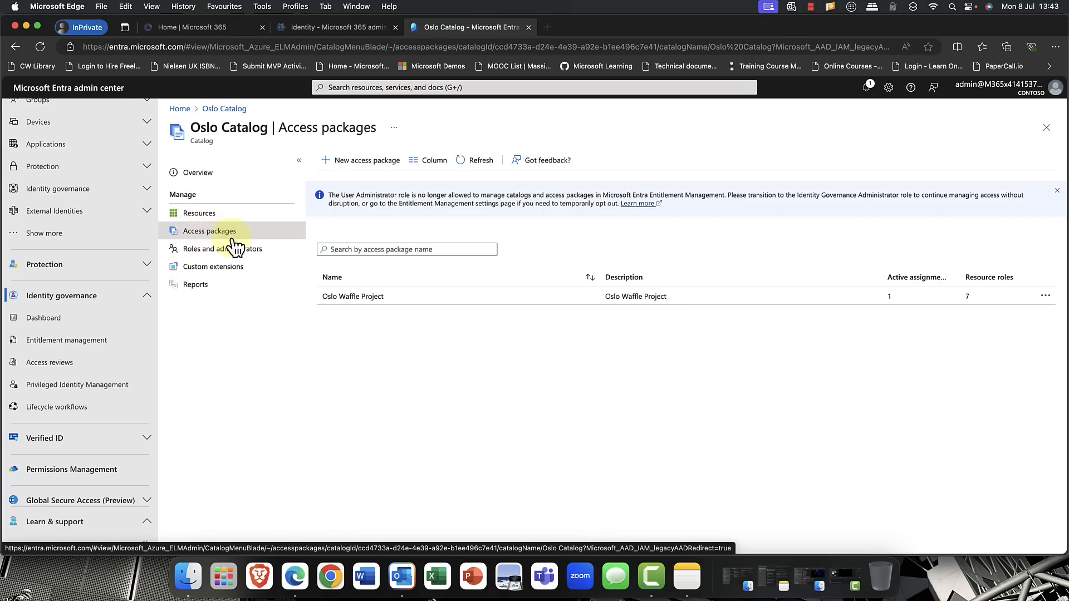
{"action": "left_click", "coordinate": [367, 299]}
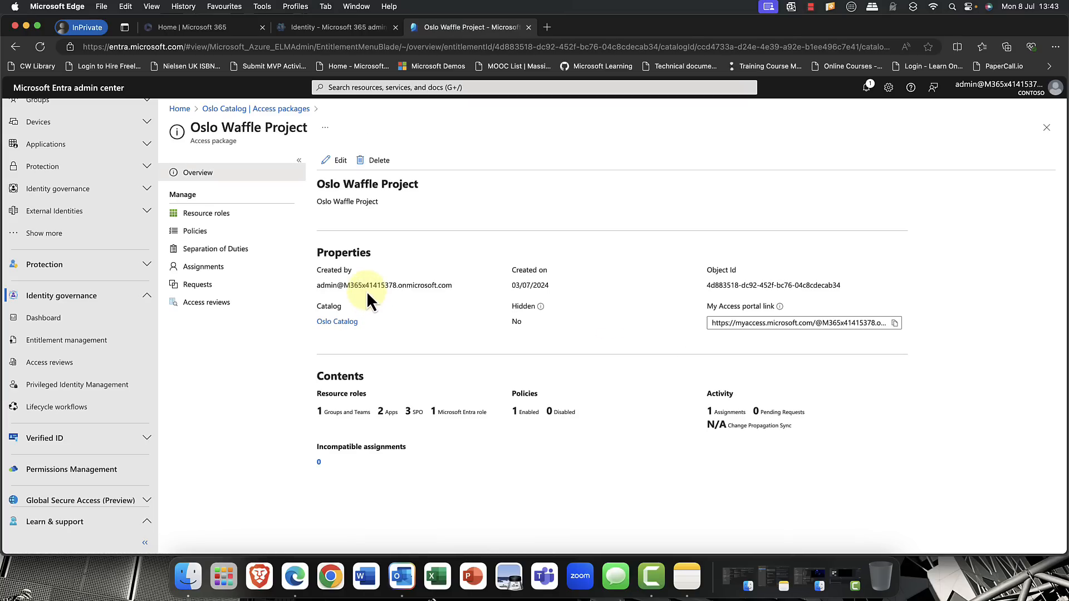
{"action": "left_click", "coordinate": [341, 160]}
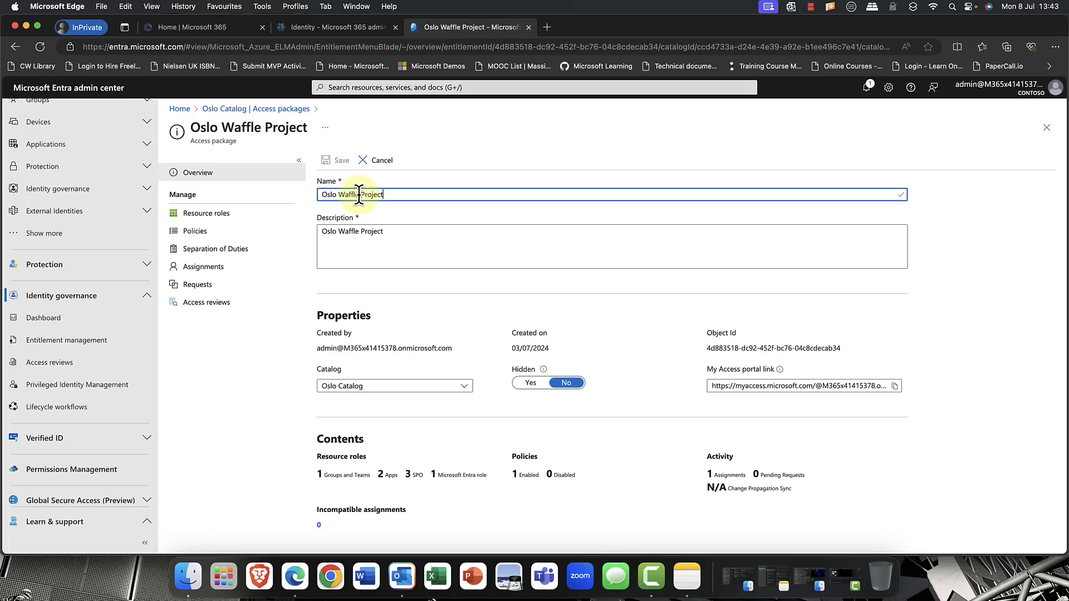
{"action": "left_click", "coordinate": [206, 216]}
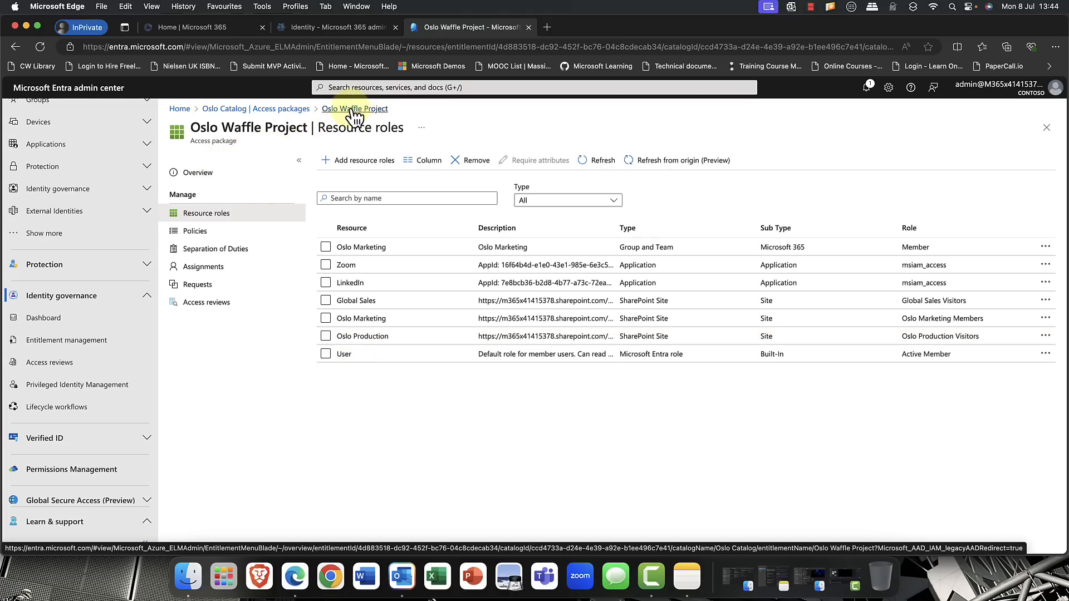
- Reopen the Oslo Waffle Project overview to inspect its full My Access portal link, and return to the catalog's access packages
{"action": "left_click", "coordinate": [284, 109]}
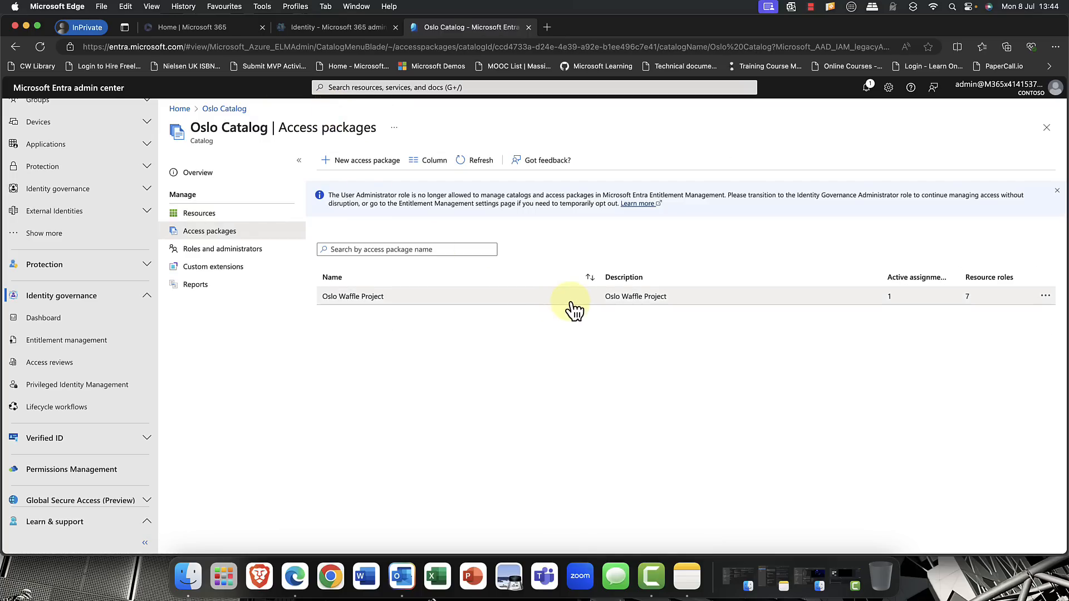
{"action": "left_click", "coordinate": [356, 297]}
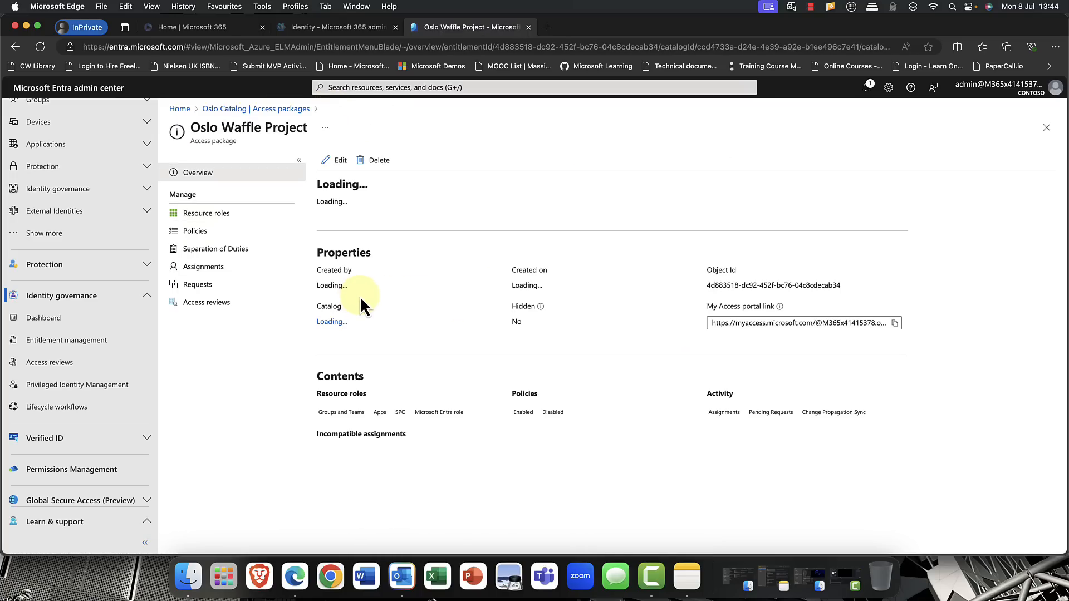
{"action": "left_click", "coordinate": [713, 323]}
{"action": "left_click_drag", "start_coordinate": [727, 324], "coordinate": [905, 326]}
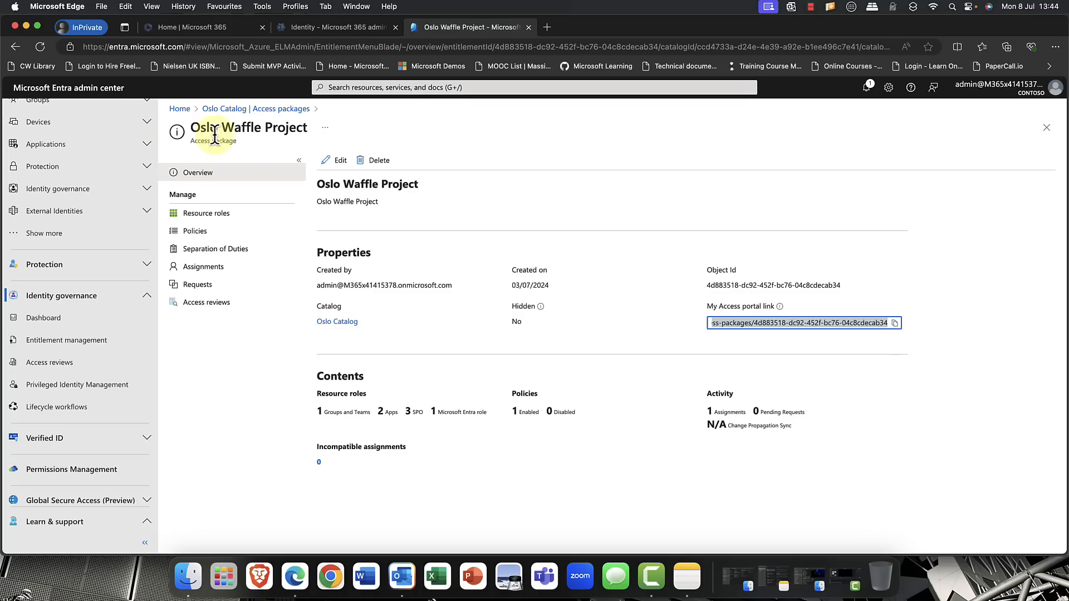
{"action": "left_click", "coordinate": [220, 110]}
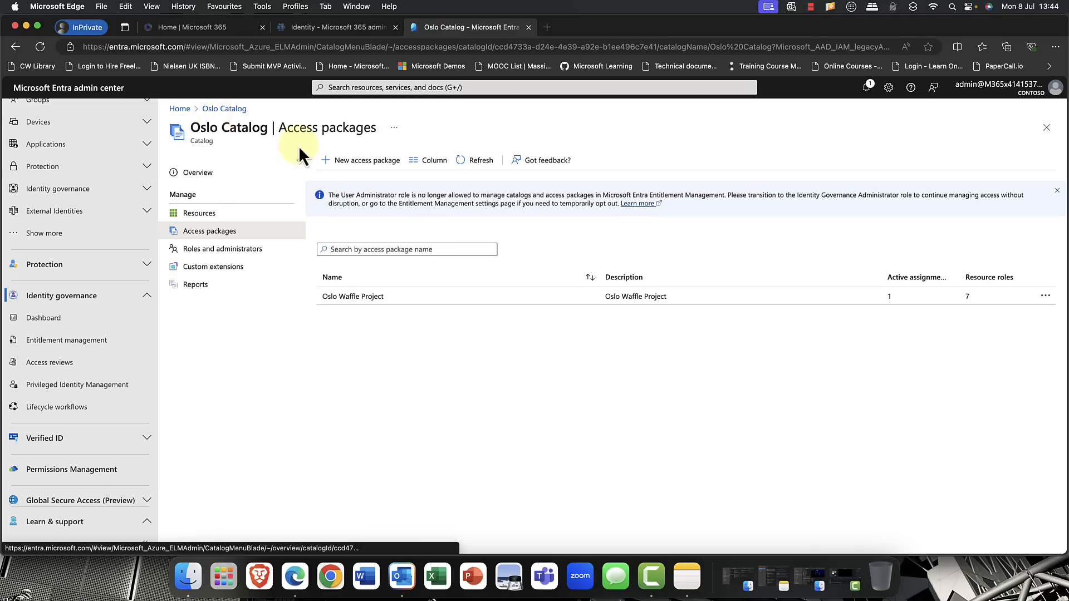
- Open the details of NYC Apps Review from the Identity Governance access reviews
{"action": "left_click", "coordinate": [62, 363]}
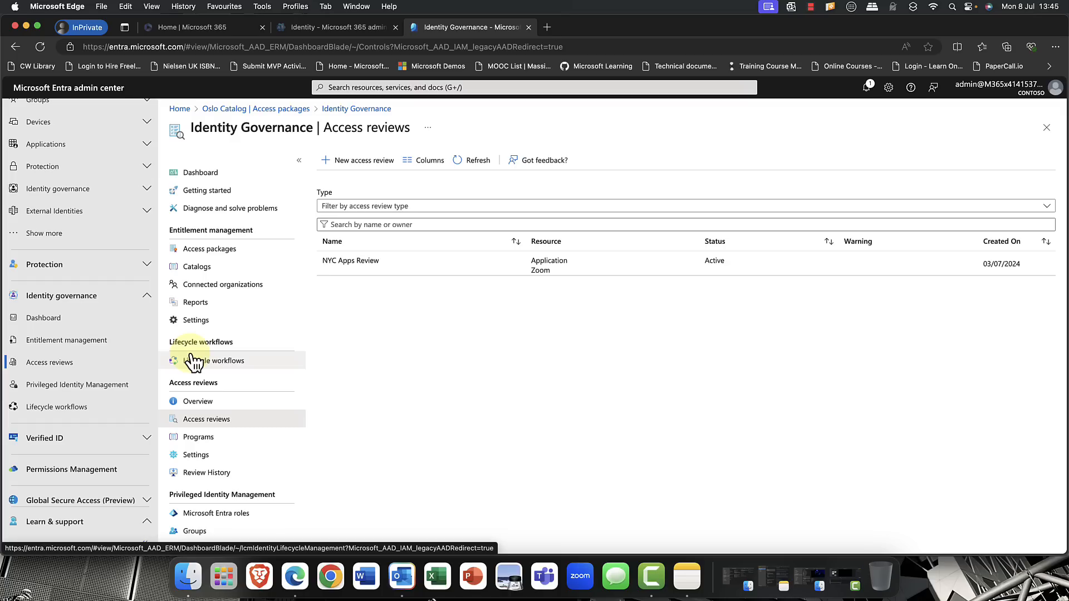
{"action": "scroll", "coordinate": [193, 361], "scroll_direction": "down", "scroll_amount": 1}
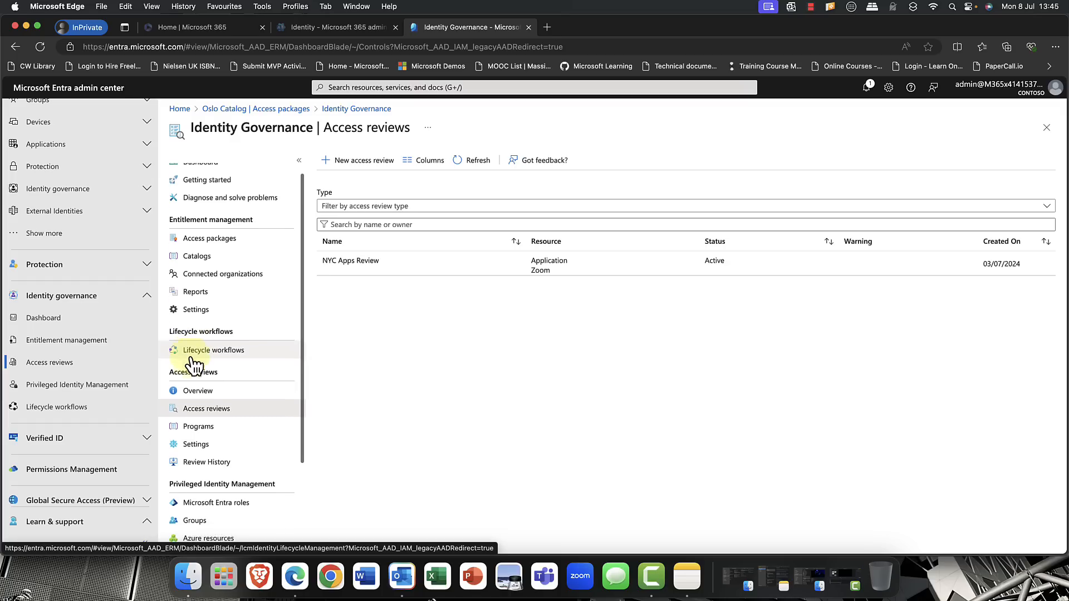
{"action": "left_click", "coordinate": [365, 273]}
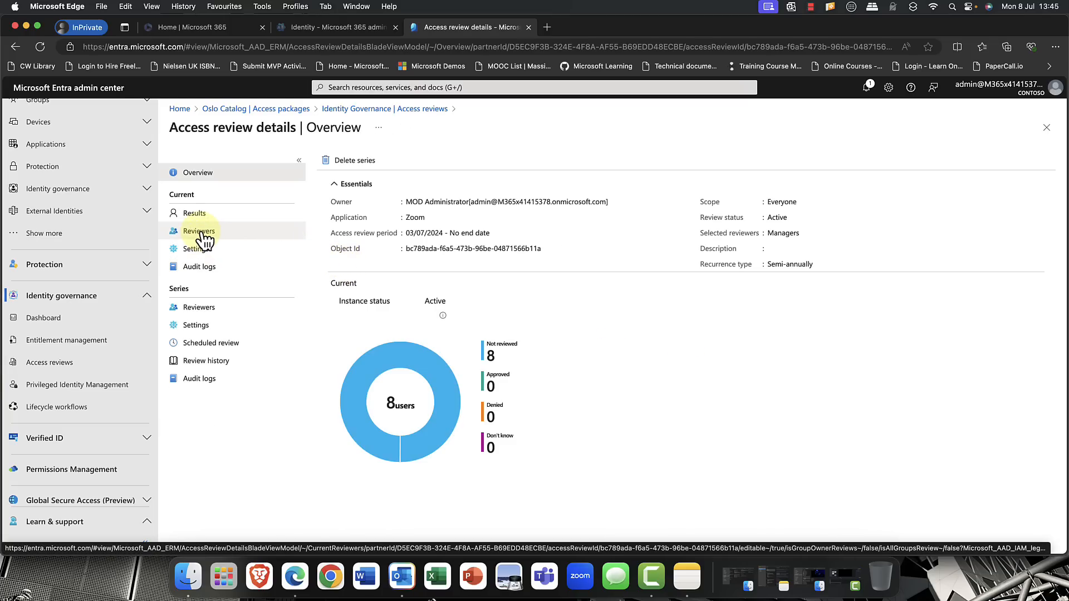
- Examine the NYC Apps Review series' general, reviewer and scheduling settings and its scheduled reviews
{"action": "left_click", "coordinate": [198, 333]}
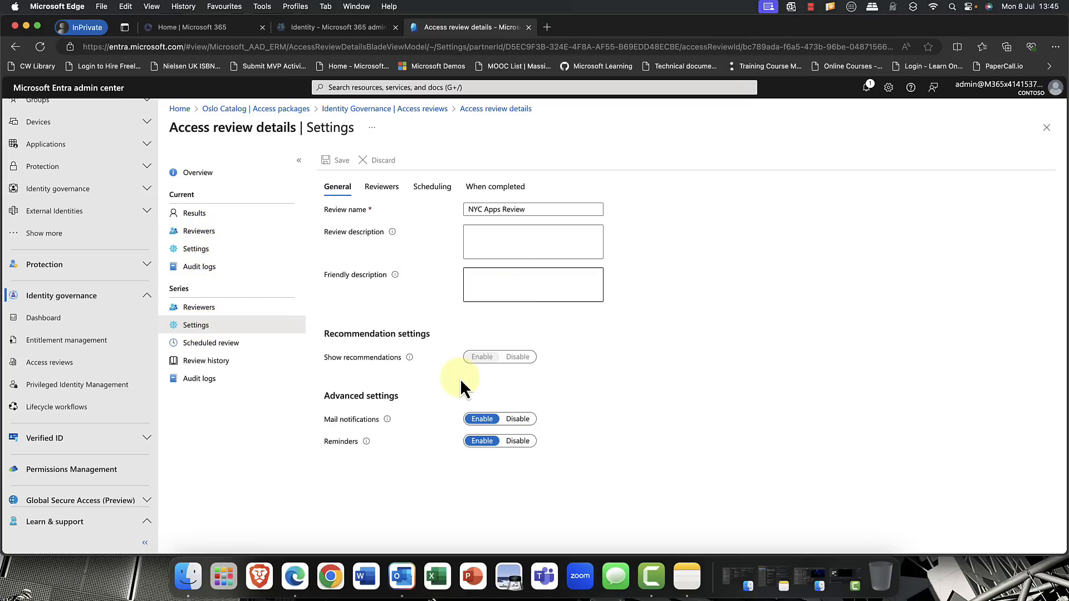
{"action": "left_click", "coordinate": [390, 192]}
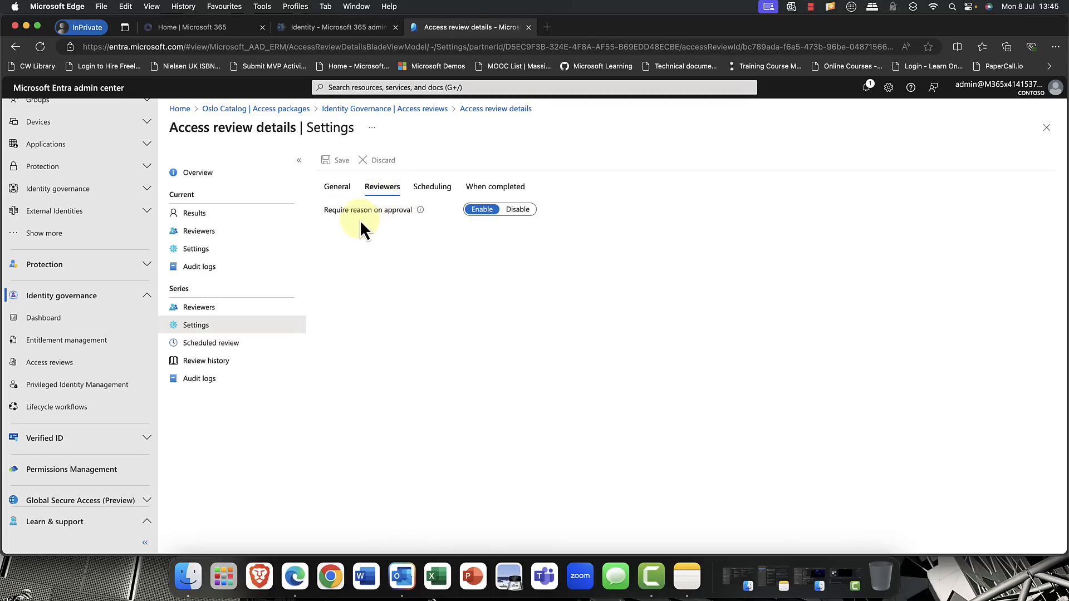
{"action": "left_click", "coordinate": [430, 192]}
{"action": "left_click", "coordinate": [471, 253]}
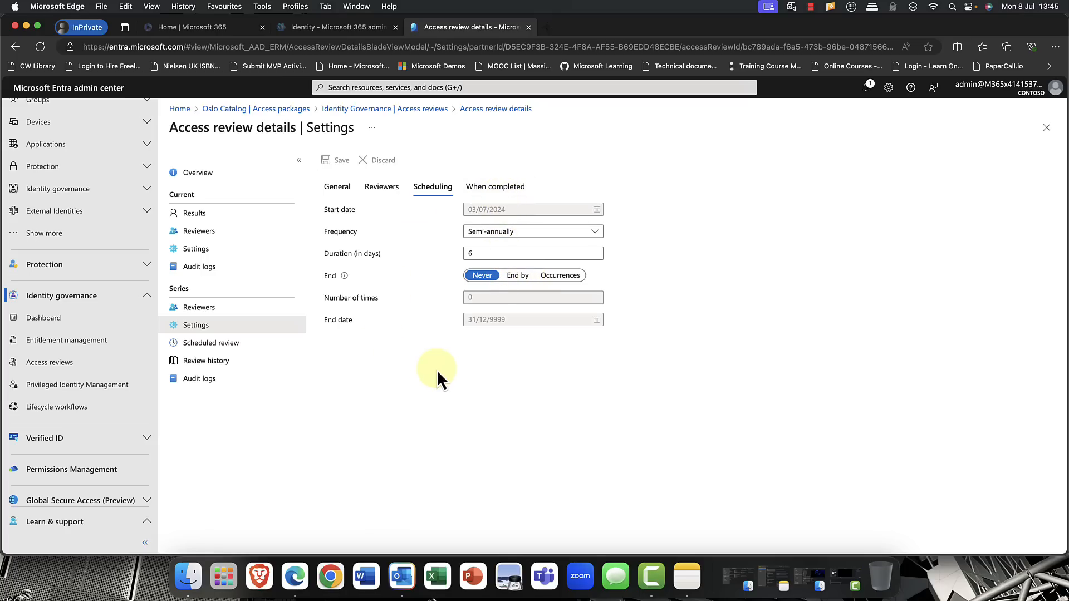
{"action": "left_click", "coordinate": [210, 346]}
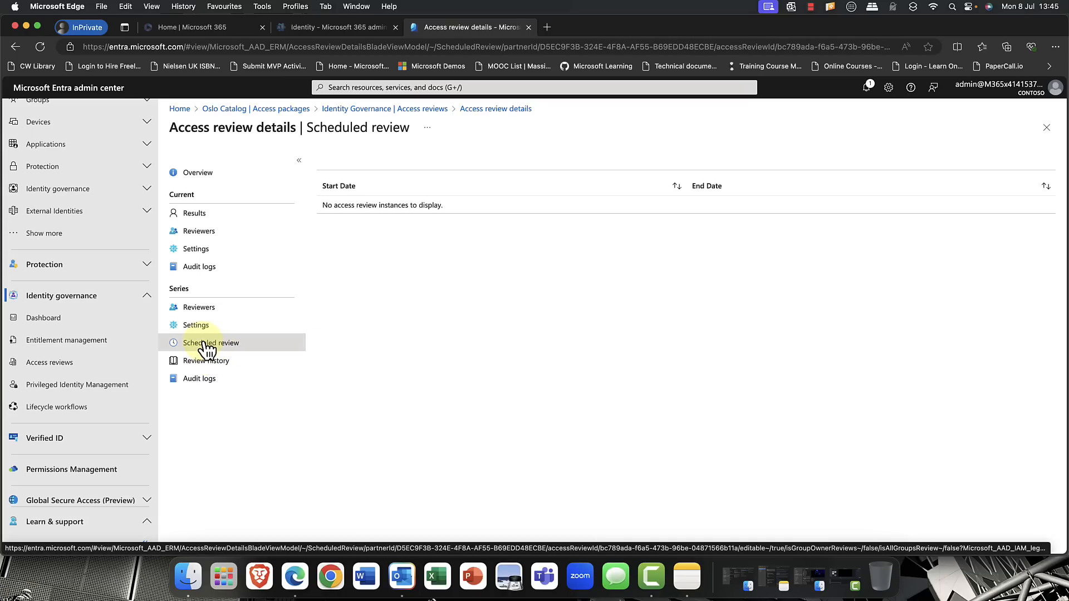
- Return to the access review's overview to inspect its current status, and open Privileged Identity Management
{"action": "left_click", "coordinate": [198, 173]}
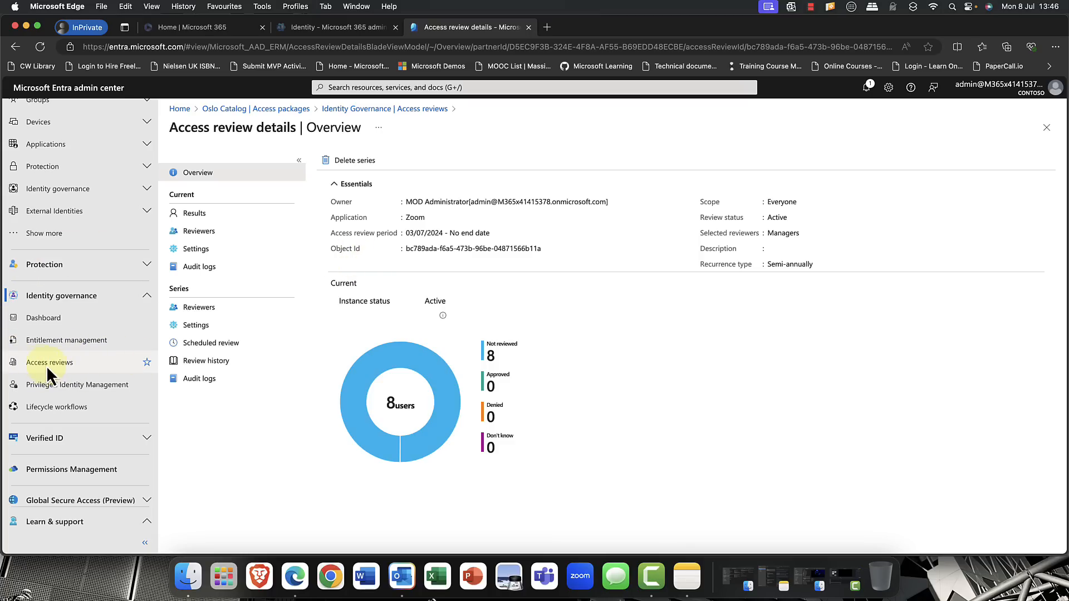
{"action": "left_click", "coordinate": [81, 394]}
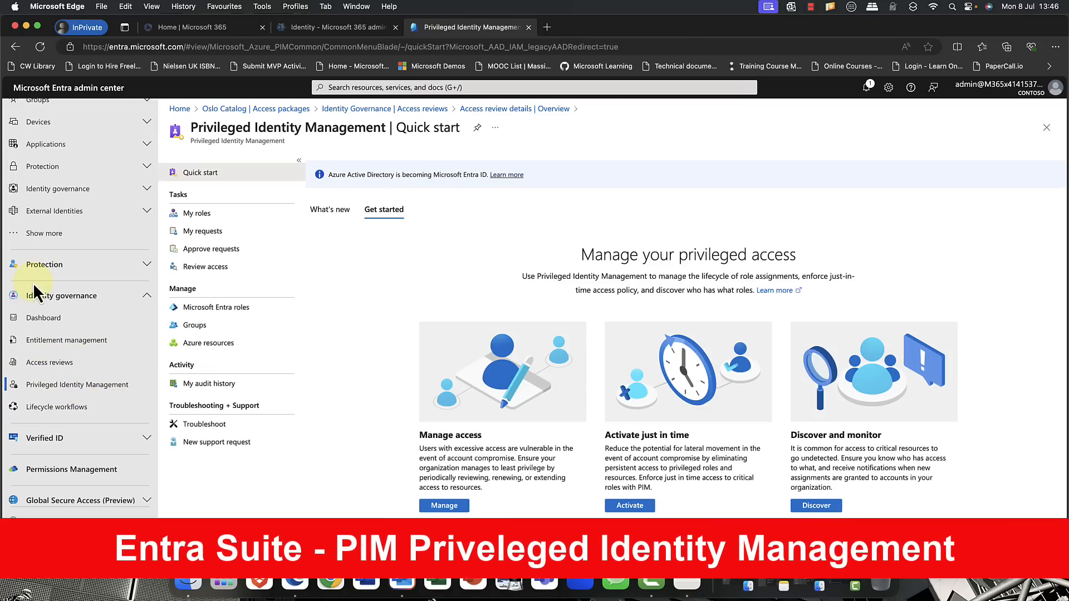
- Open the full list of Microsoft Entra administrative roles from the Identity section's Roles & admins area
{"action": "scroll", "coordinate": [49, 295], "scroll_direction": "up", "scroll_amount": 5}
{"action": "scroll", "coordinate": [67, 345], "scroll_direction": "up", "scroll_amount": 2}
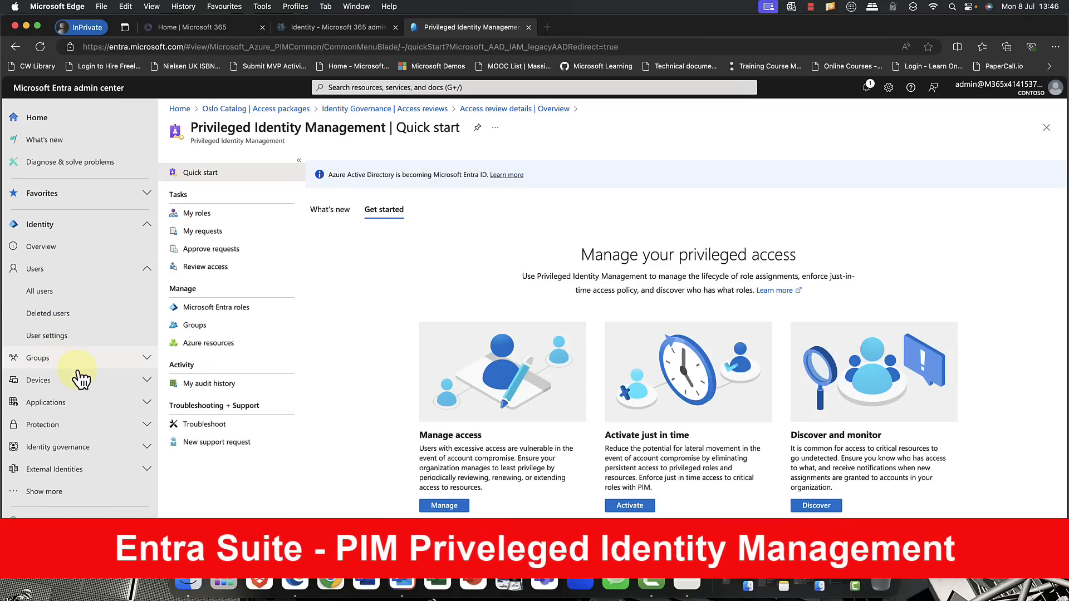
{"action": "left_click", "coordinate": [66, 422]}
{"action": "left_click", "coordinate": [68, 422]}
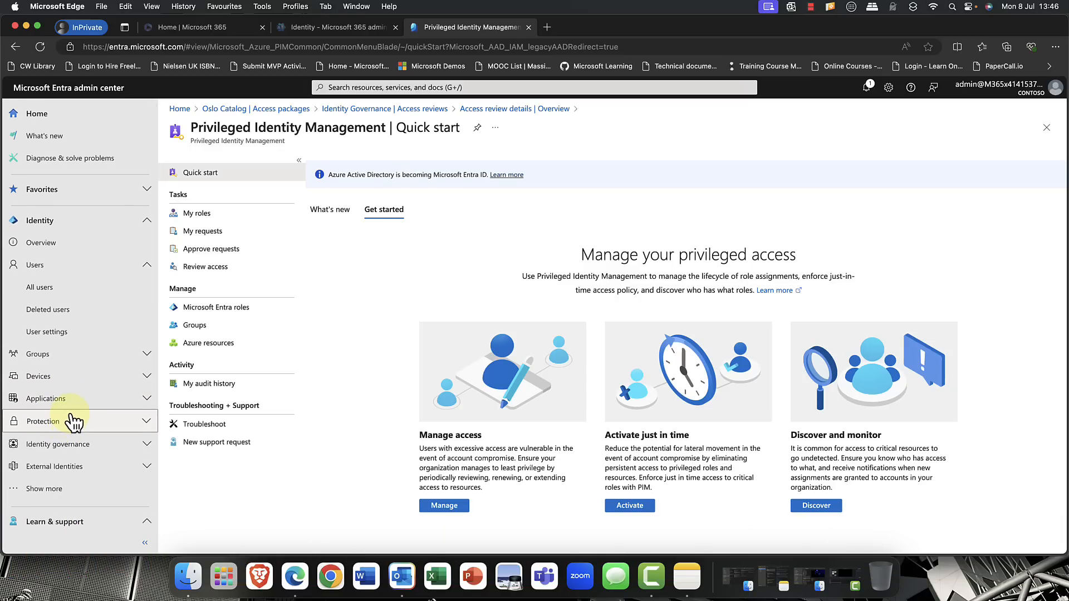
{"action": "scroll", "coordinate": [61, 426], "scroll_direction": "down", "scroll_amount": 2}
{"action": "left_click", "coordinate": [50, 423]}
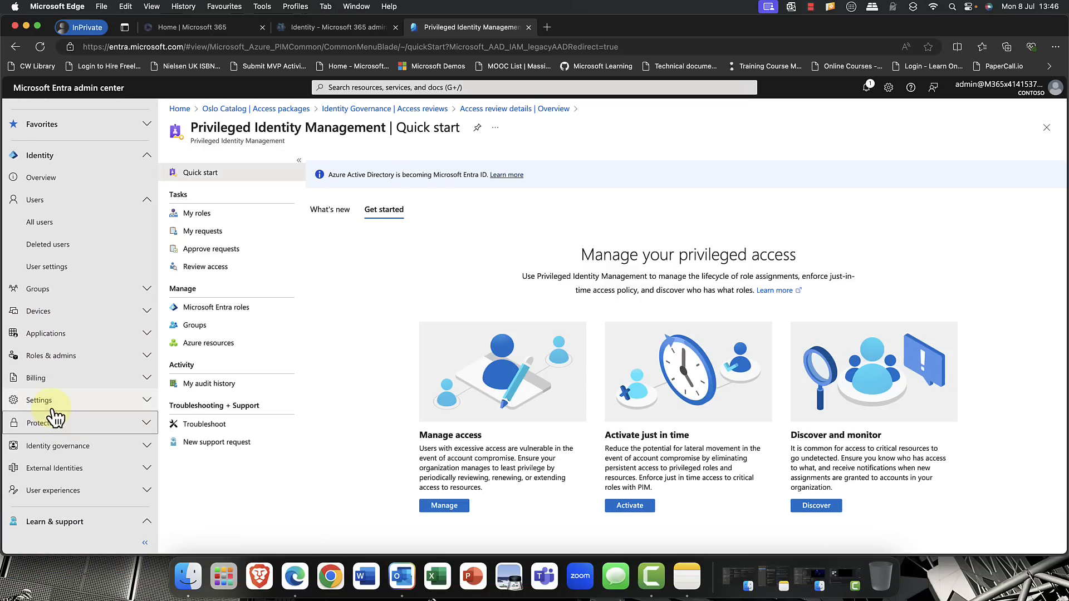
{"action": "left_click", "coordinate": [52, 356]}
{"action": "left_click", "coordinate": [53, 380]}
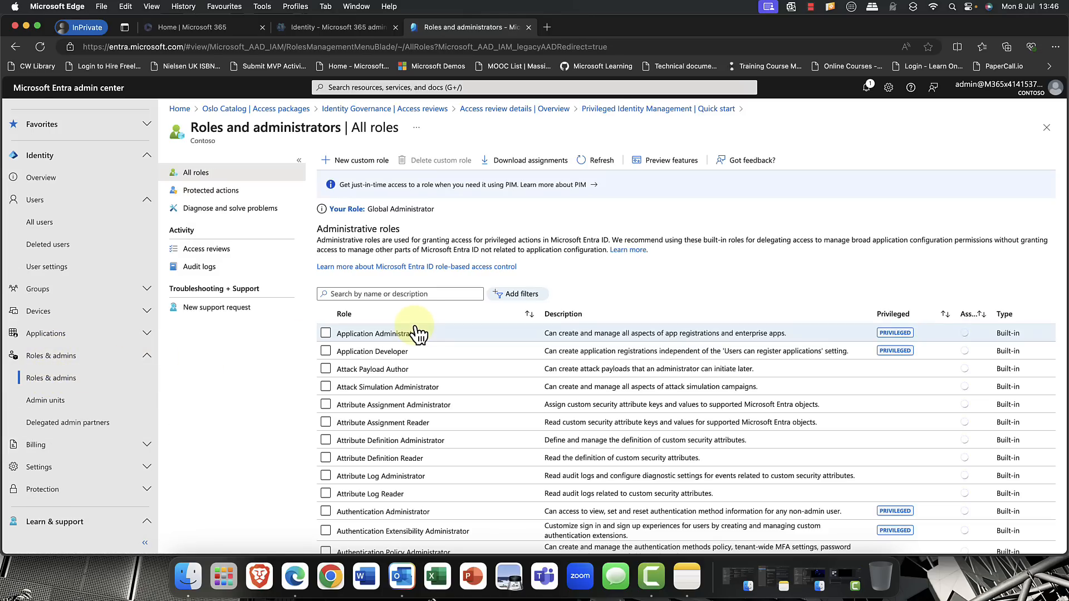
- Find and open the Teams Administrator role, and check its eligible and active assignments
{"action": "scroll", "coordinate": [396, 353], "scroll_direction": "down", "scroll_amount": 10}
{"action": "scroll", "coordinate": [397, 353], "scroll_direction": "down", "scroll_amount": 15}
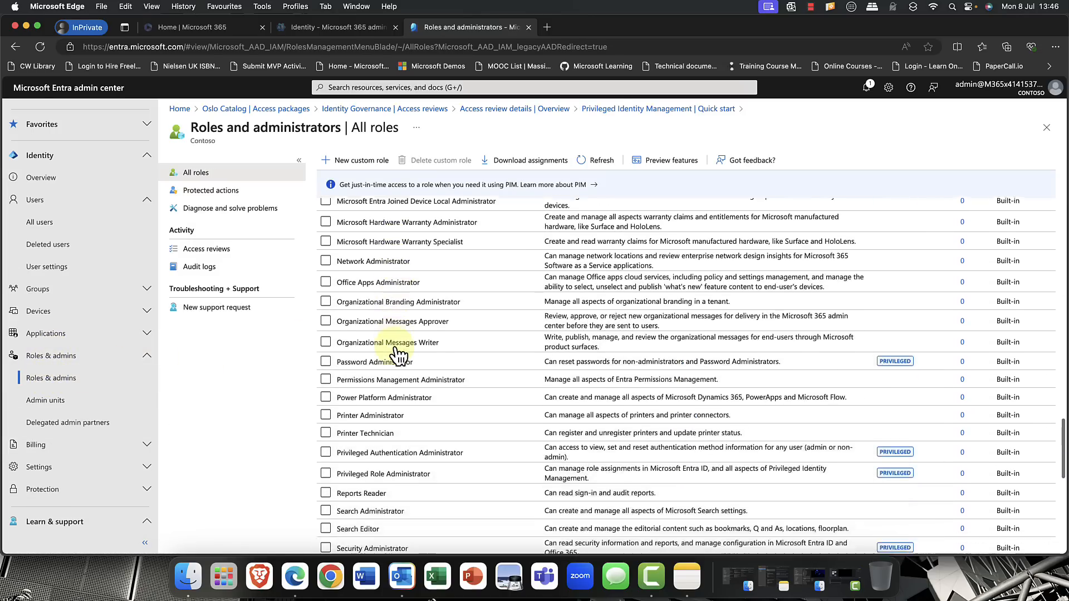
{"action": "scroll", "coordinate": [397, 353], "scroll_direction": "down", "scroll_amount": 1}
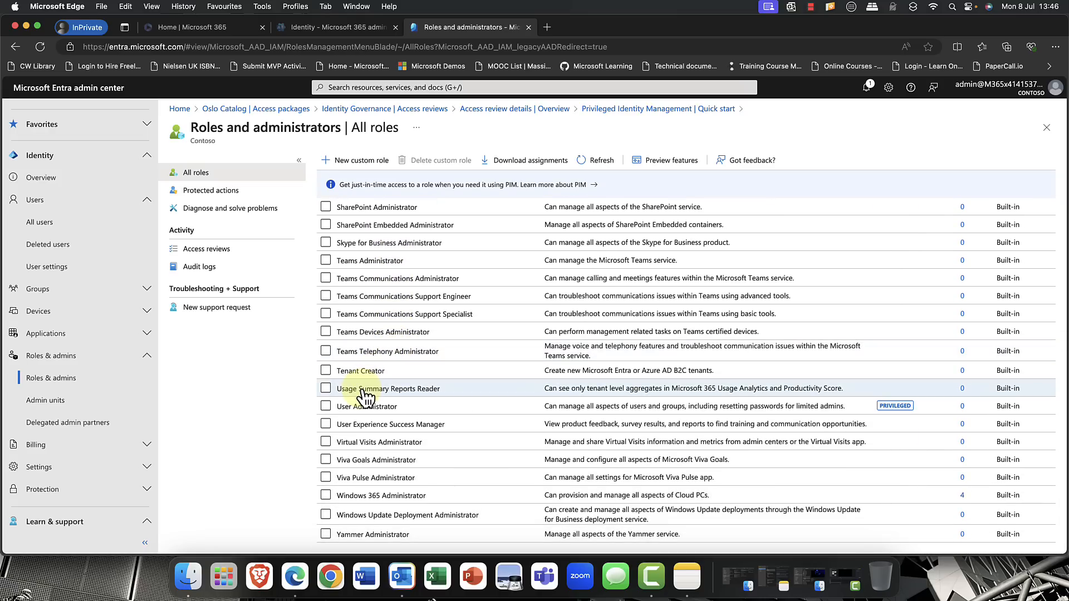
{"action": "left_click", "coordinate": [348, 261]}
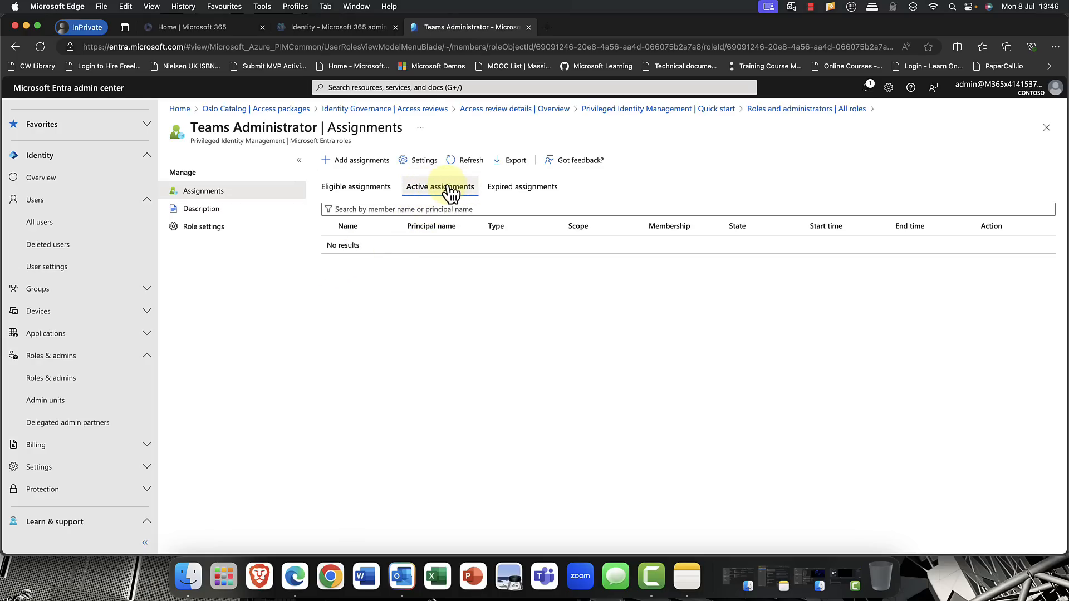
{"action": "left_click", "coordinate": [345, 188]}
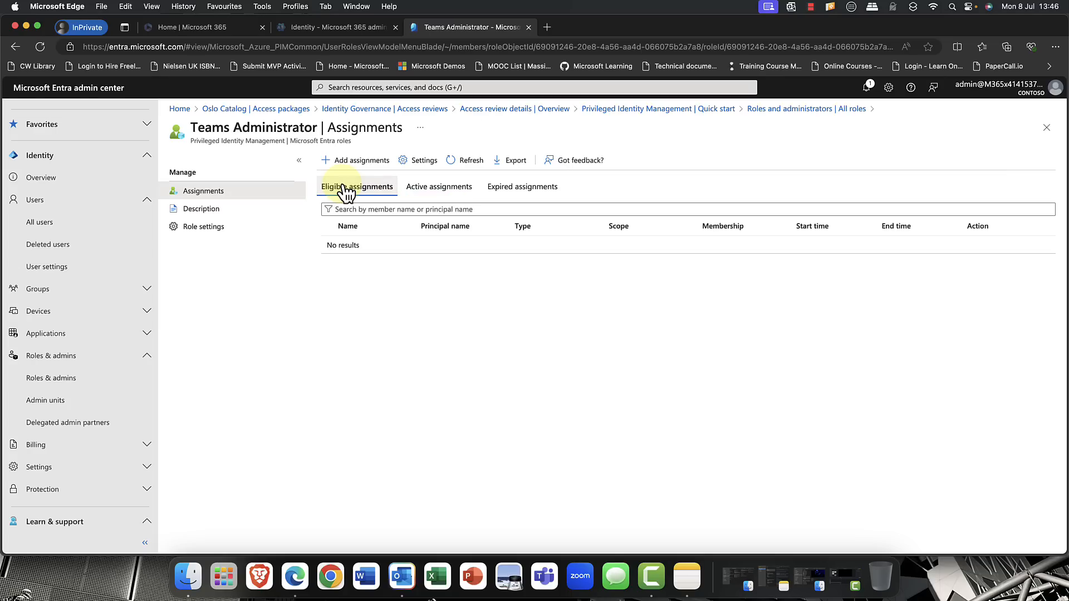
{"action": "left_click", "coordinate": [437, 187]}
- Begin a new Teams Administrator assignment and select the first listed user as its member
{"action": "left_click", "coordinate": [362, 161]}
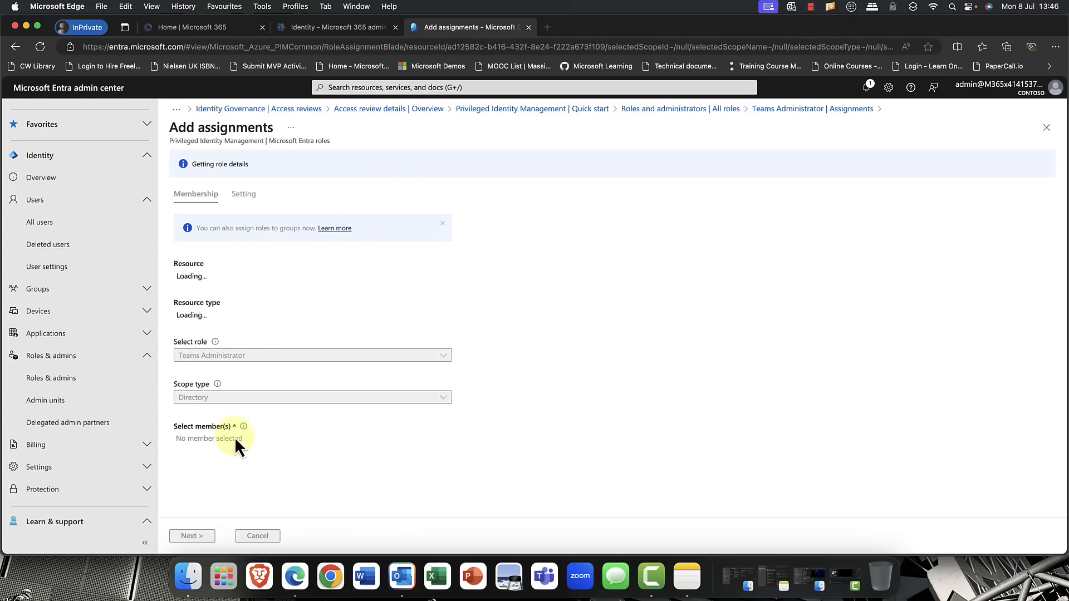
{"action": "left_click", "coordinate": [222, 412]}
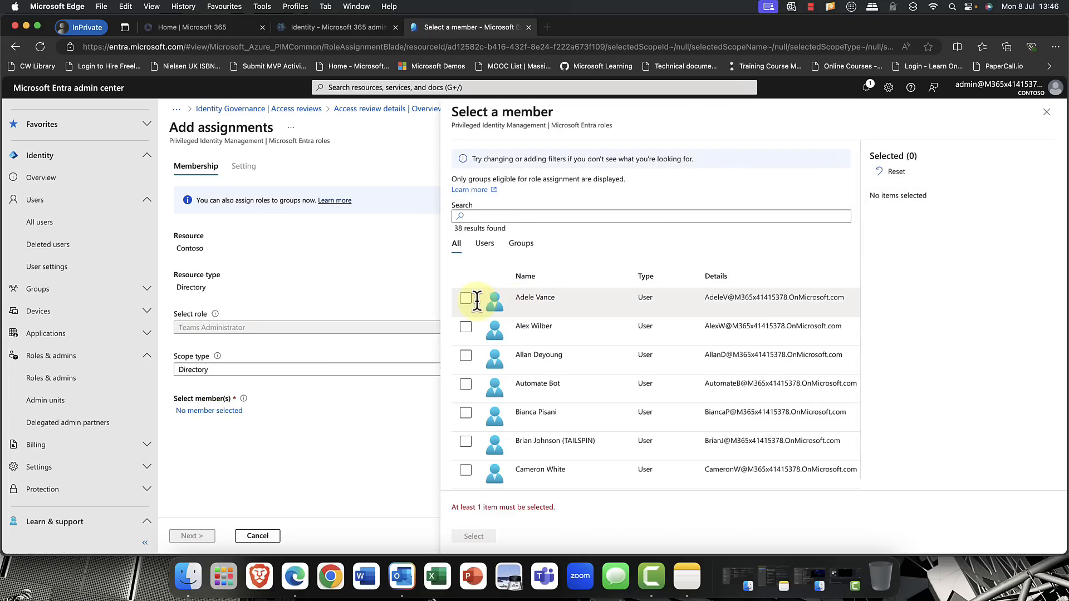
{"action": "left_click", "coordinate": [467, 299]}
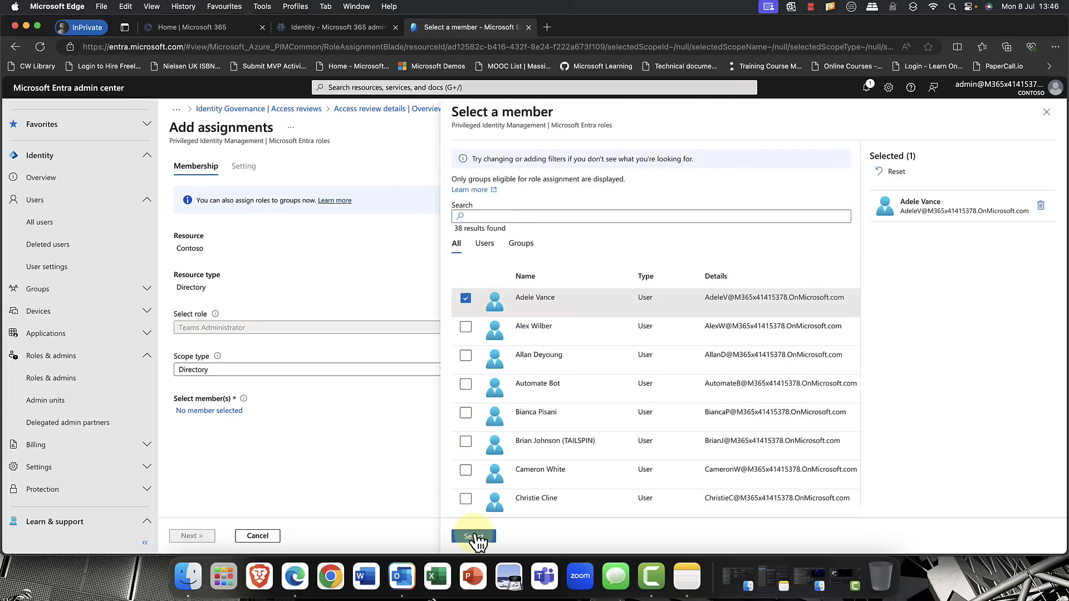
{"action": "left_click", "coordinate": [473, 536]}
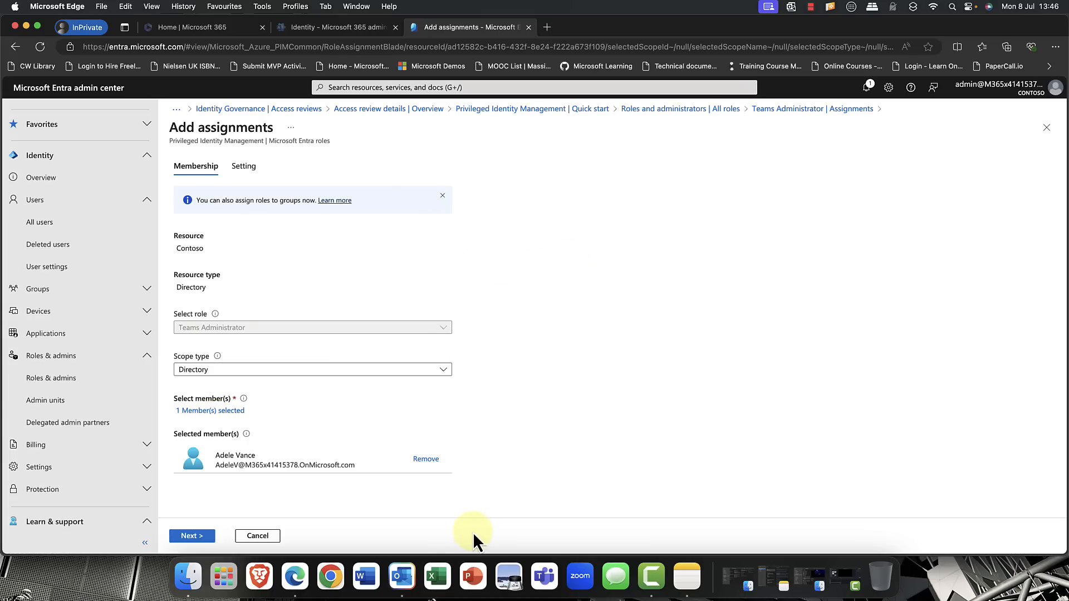
- Set the assignment type to Active and permanently assigned, enter the justification "forjob", and assign the role
{"action": "left_click", "coordinate": [208, 536]}
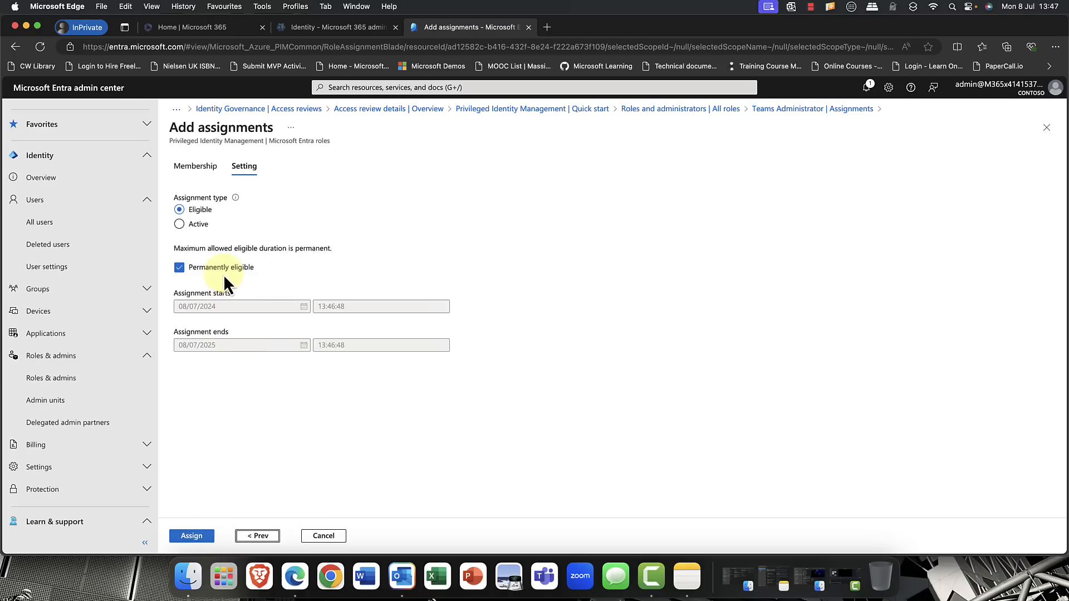
{"action": "left_click", "coordinate": [197, 268]}
{"action": "left_click", "coordinate": [197, 227]}
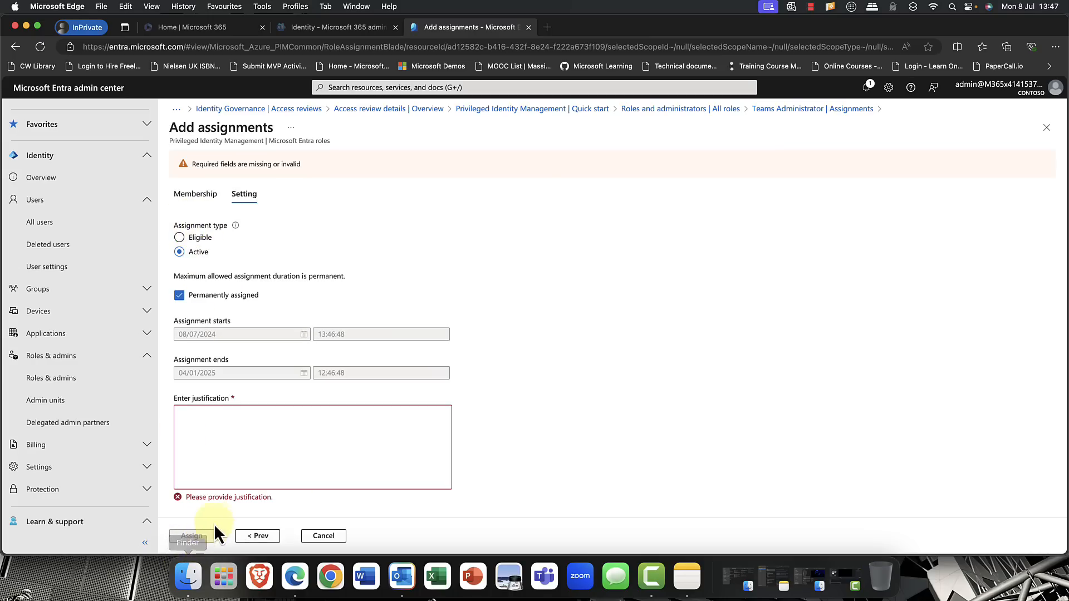
{"action": "left_click", "coordinate": [232, 422]}
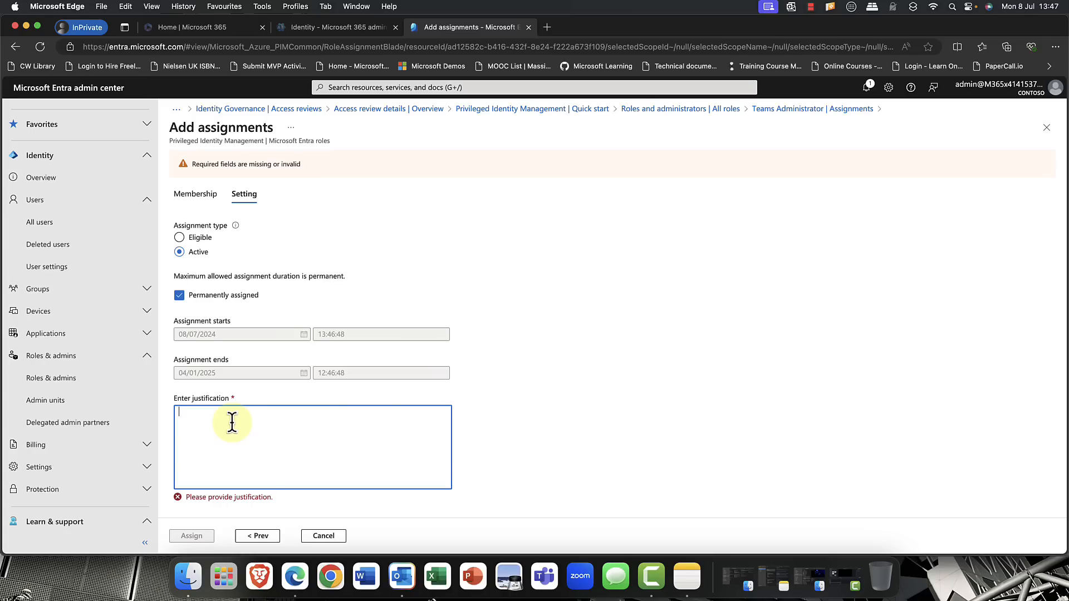
{"action": "type", "text": "forjob"}
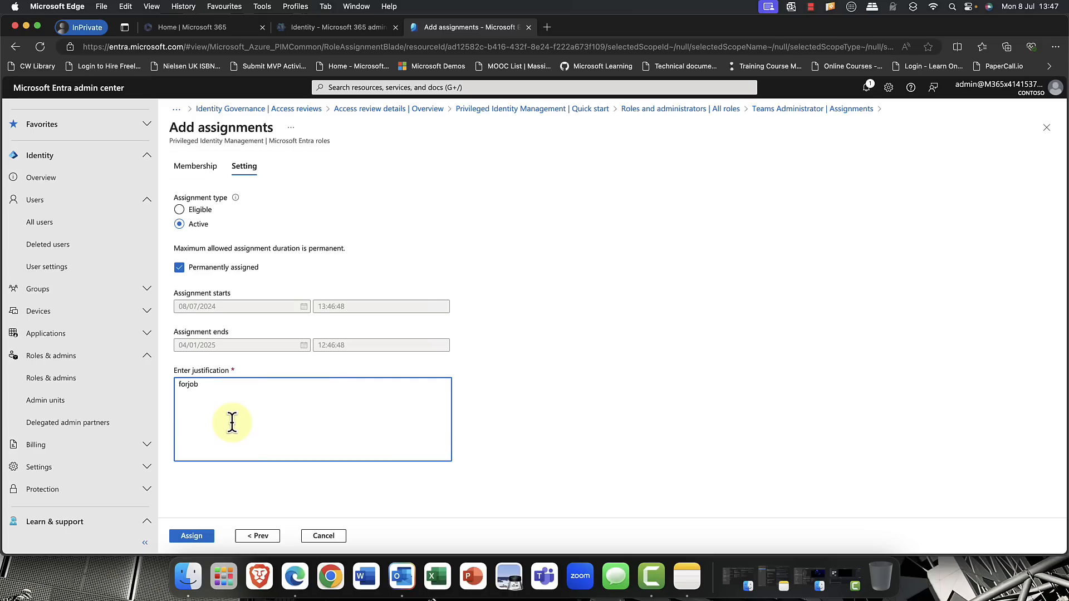
{"action": "left_click", "coordinate": [191, 535]}
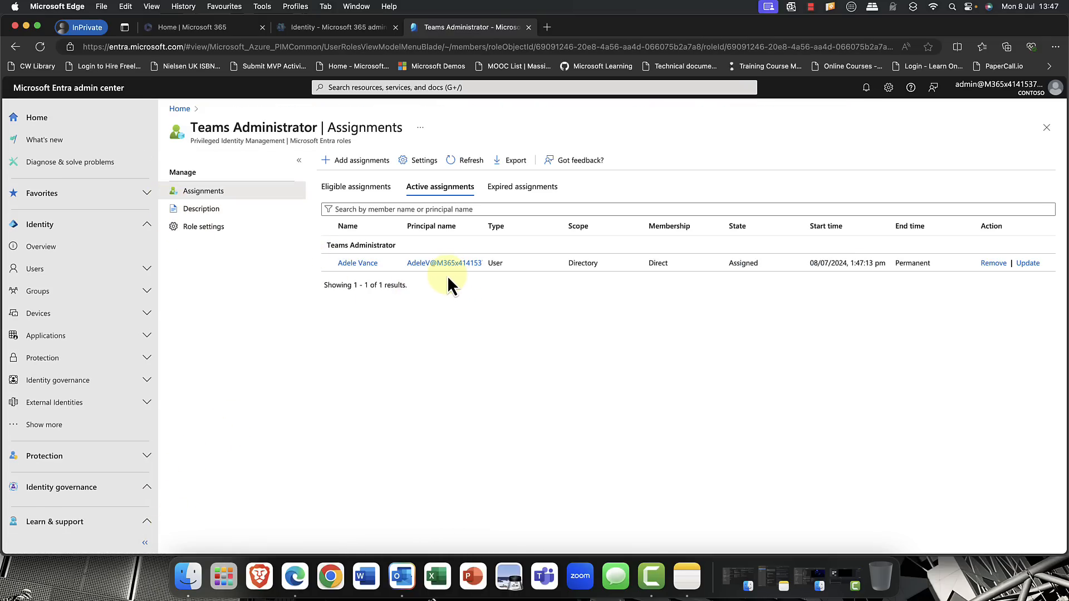
- Begin another Teams Administrator assignment from the eligible assignments and select the second listed user as its member
{"action": "left_click", "coordinate": [363, 190]}
{"action": "left_click", "coordinate": [357, 162]}
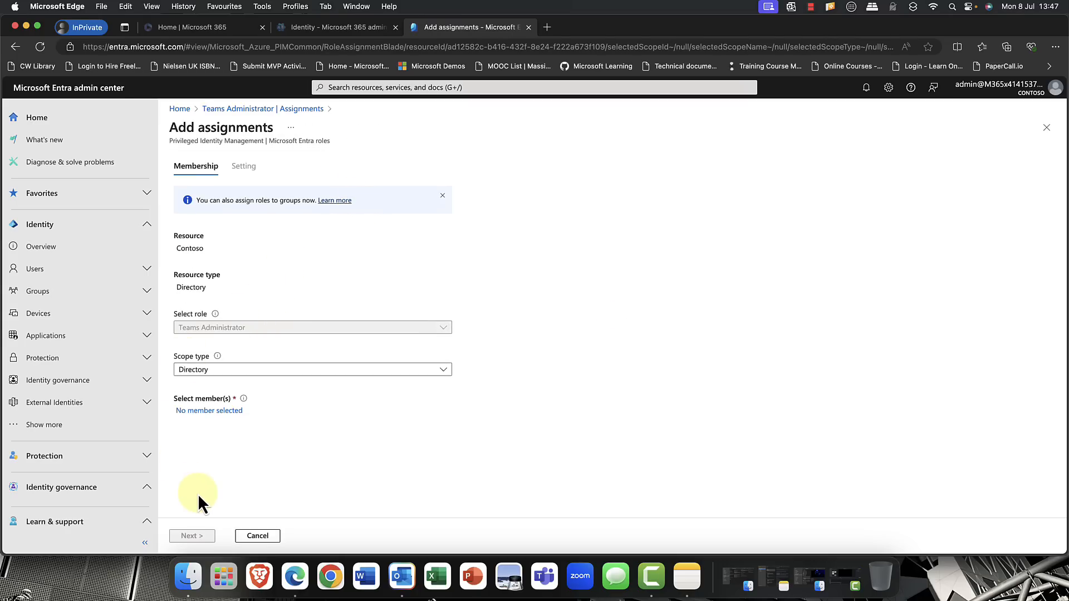
{"action": "left_click", "coordinate": [197, 412]}
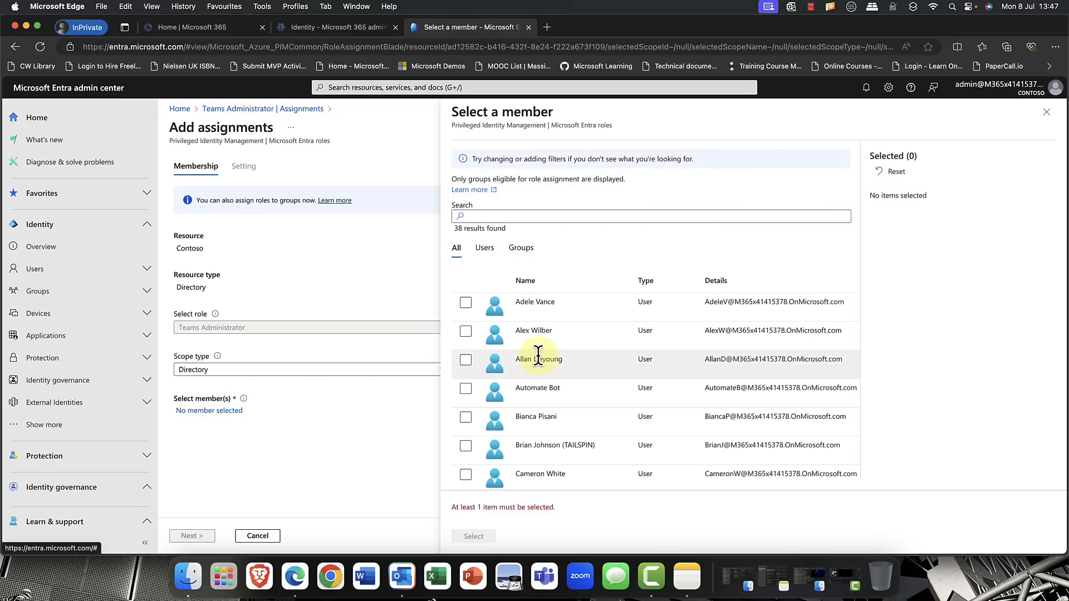
{"action": "left_click", "coordinate": [465, 333]}
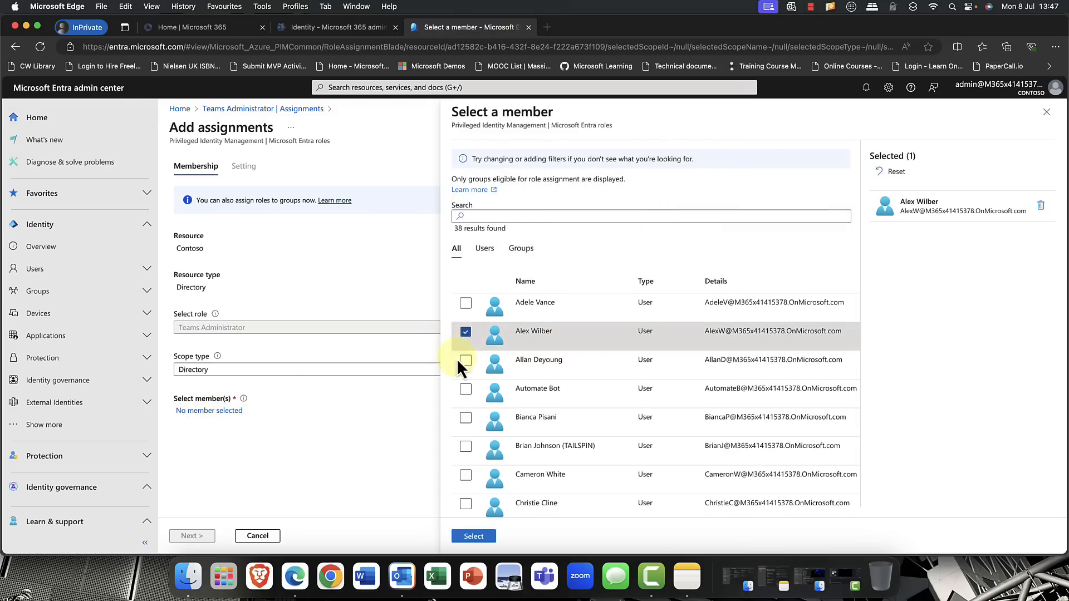
{"action": "left_click", "coordinate": [471, 538]}
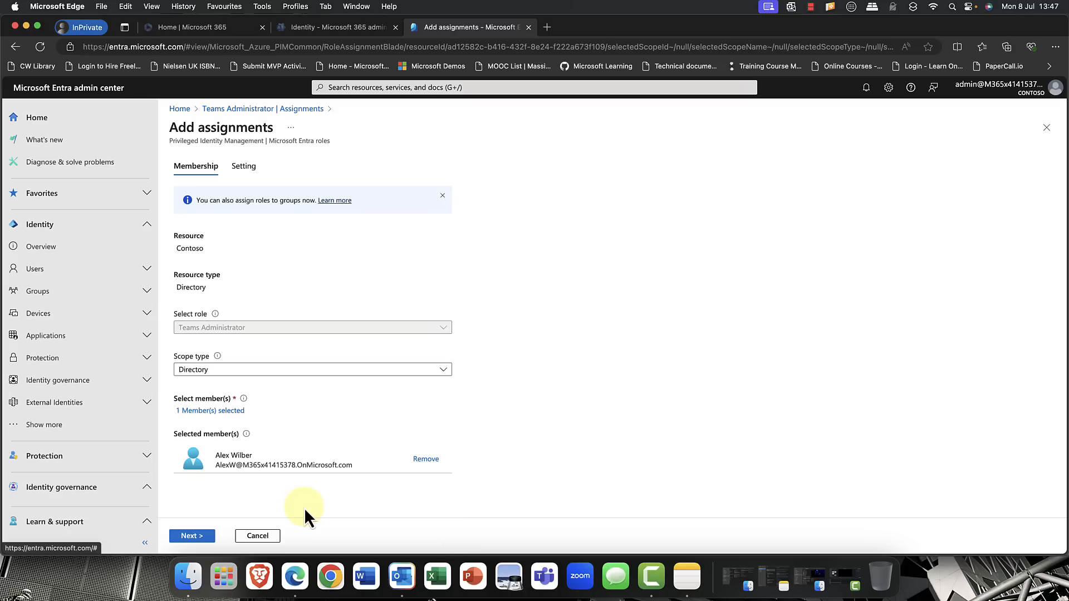
- Assign the role as Eligible without permanent eligibility, running from 08/07/2024 to 08/07/2025
{"action": "left_click", "coordinate": [192, 536]}
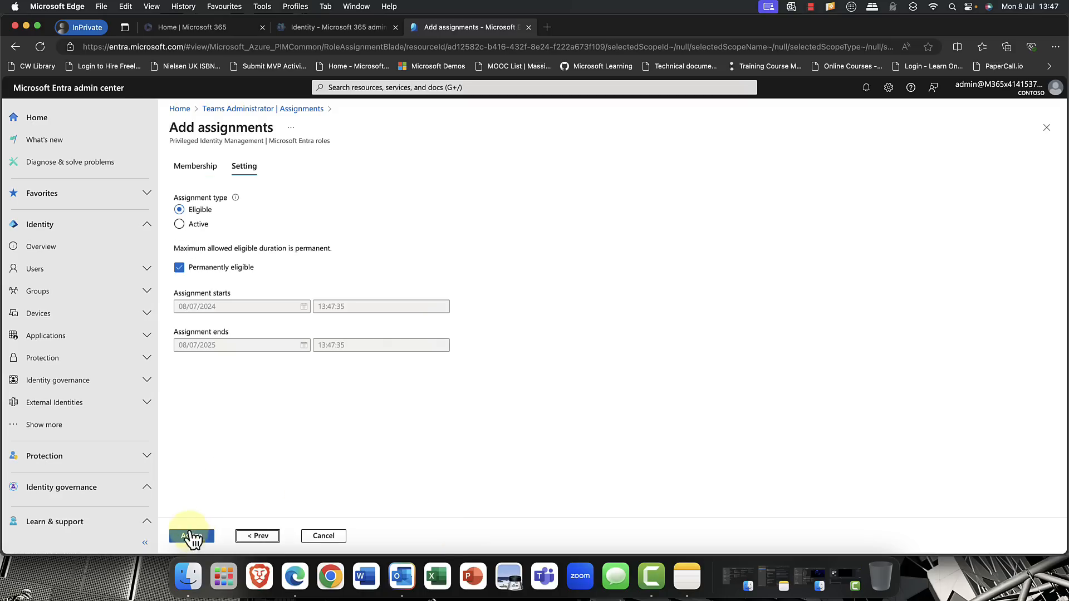
{"action": "left_click", "coordinate": [180, 268]}
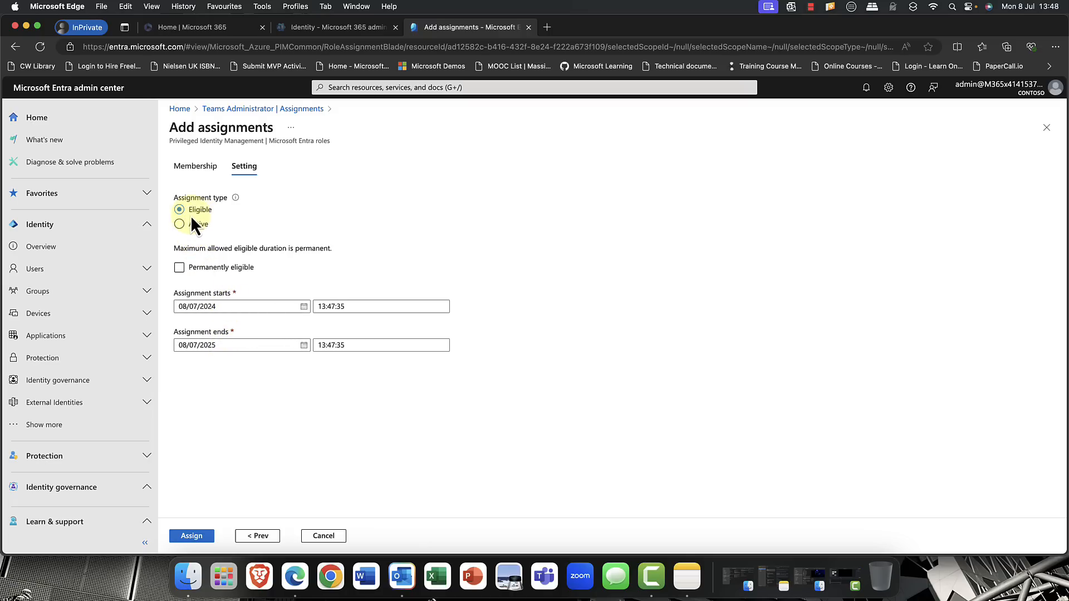
{"action": "left_click", "coordinate": [196, 536]}
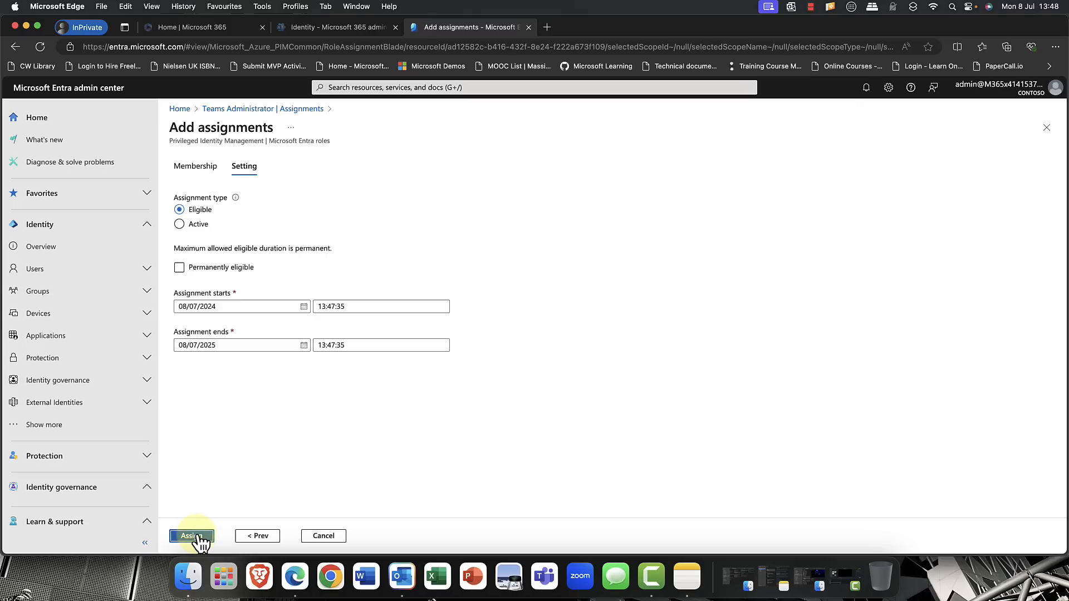